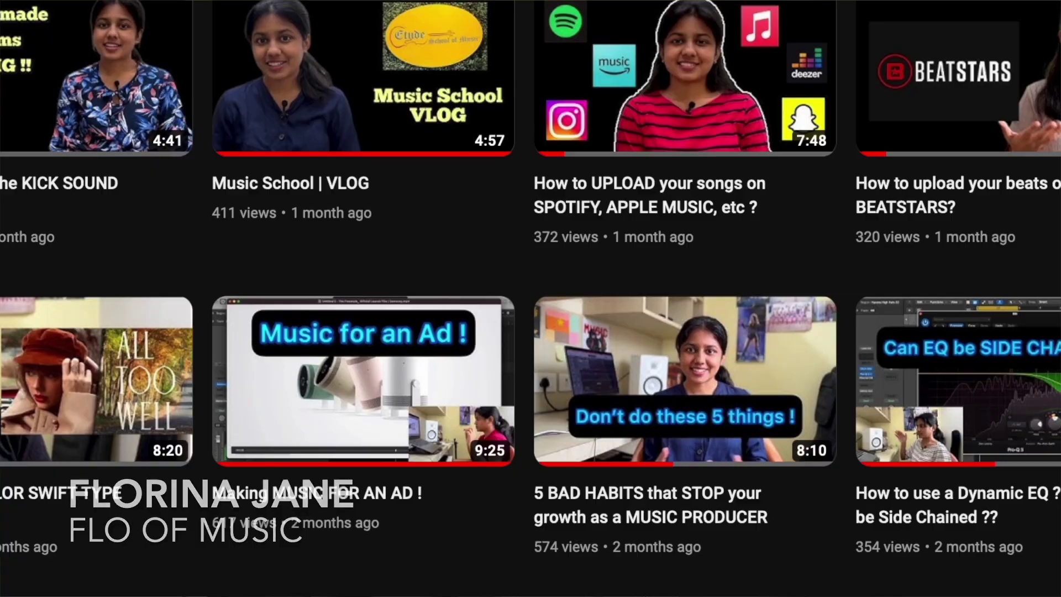
# - Scroll down the channel's Videos page to the older Building a song videos
pyautogui.scroll(-10, 530, 299)
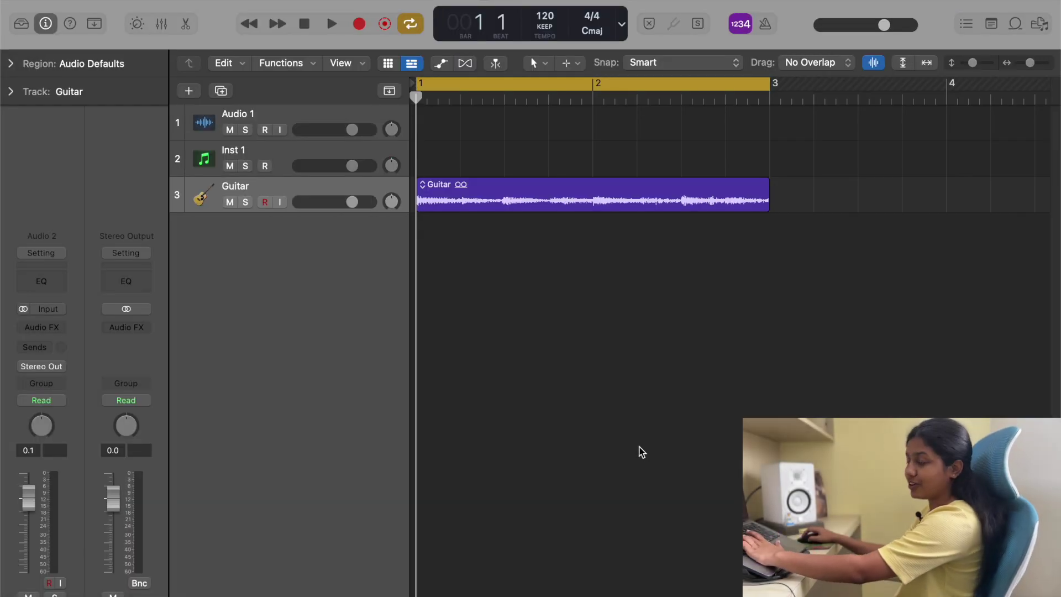
# - Hide the inspector and keep the Pointer Tool as the left-click tool
pyautogui.press('t')
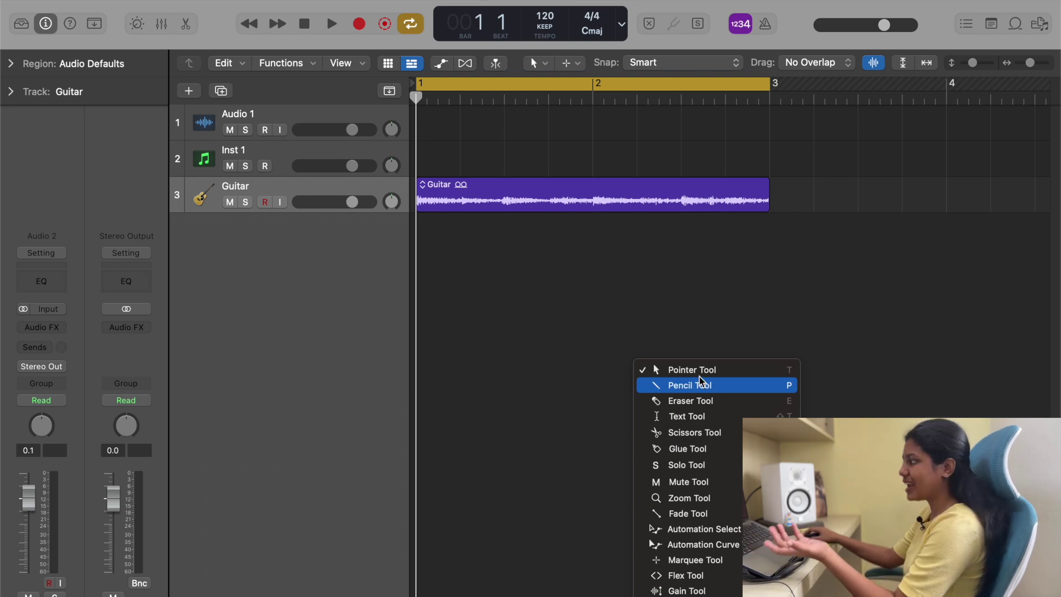
pyautogui.press('Escape')
pyautogui.press('i')
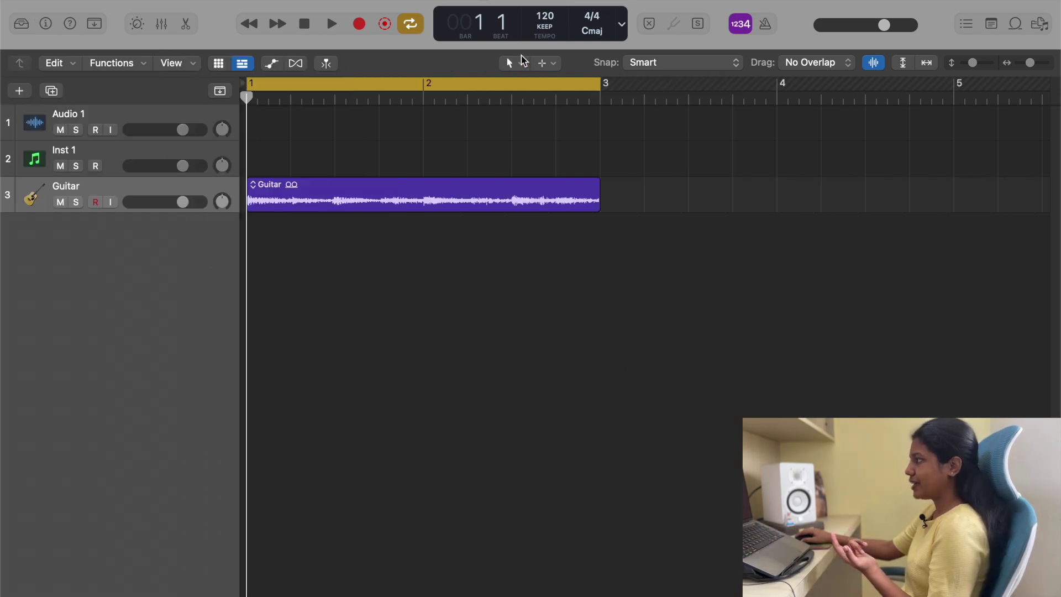
pyautogui.click(512, 64)
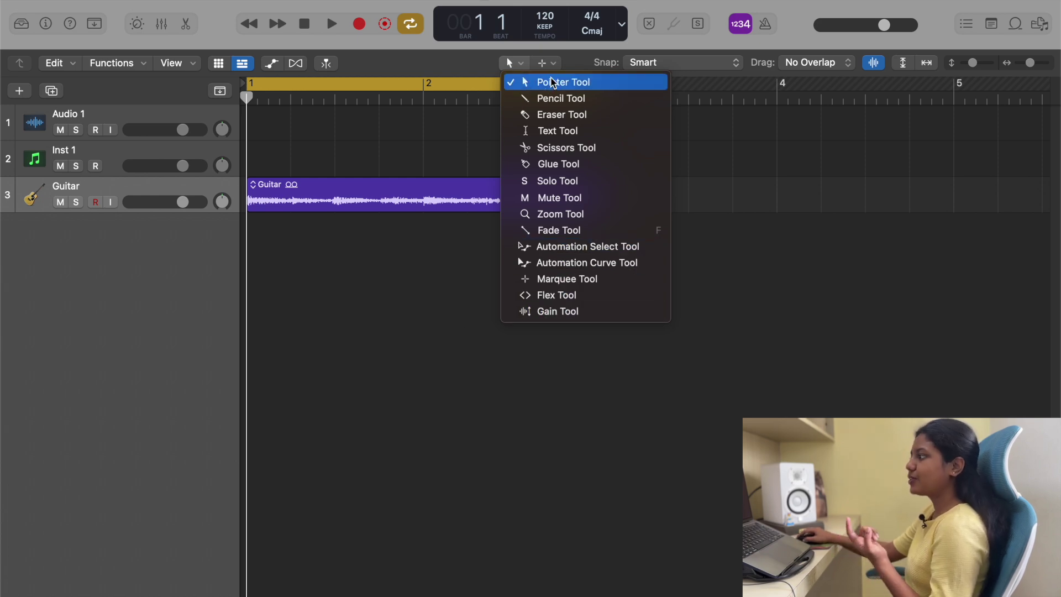
pyautogui.click(585, 82)
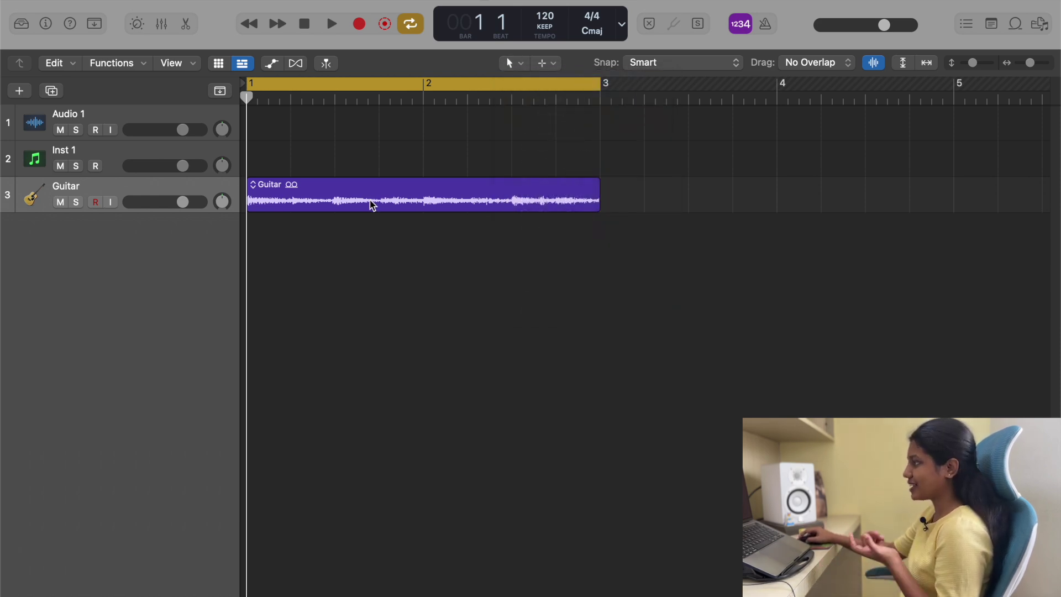
# - Move, shorten and loop the Guitar region, leaving it at two bars
pyautogui.moveTo(398, 205)
pyautogui.mouseDown()
pyautogui.moveTo(507, 208)
pyautogui.moveTo(383, 209)
pyautogui.mouseUp()
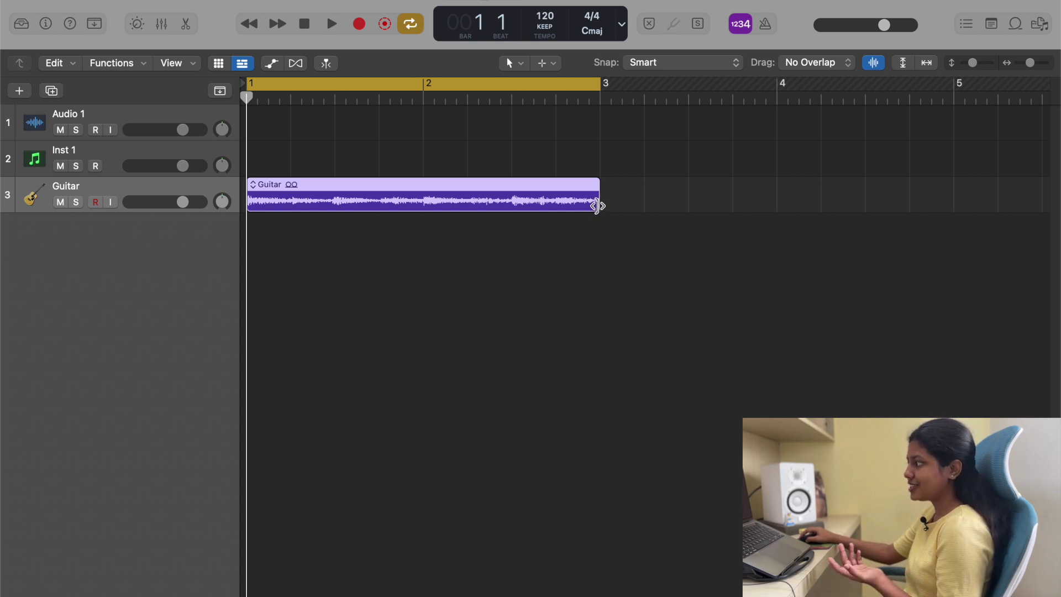
pyautogui.moveTo(597, 206)
pyautogui.mouseDown()
pyautogui.moveTo(421, 194)
pyautogui.moveTo(600, 215)
pyautogui.moveTo(599, 206)
pyautogui.mouseUp()
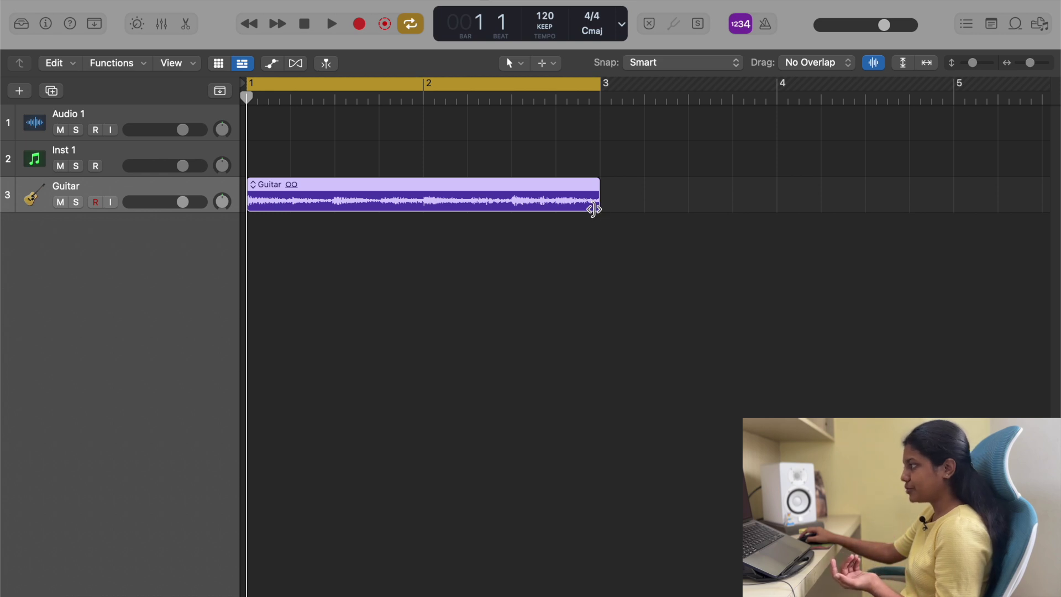
pyautogui.moveTo(613, 179)
pyautogui.mouseDown()
pyautogui.moveTo(899, 193)
pyautogui.moveTo(596, 187)
pyautogui.mouseUp()
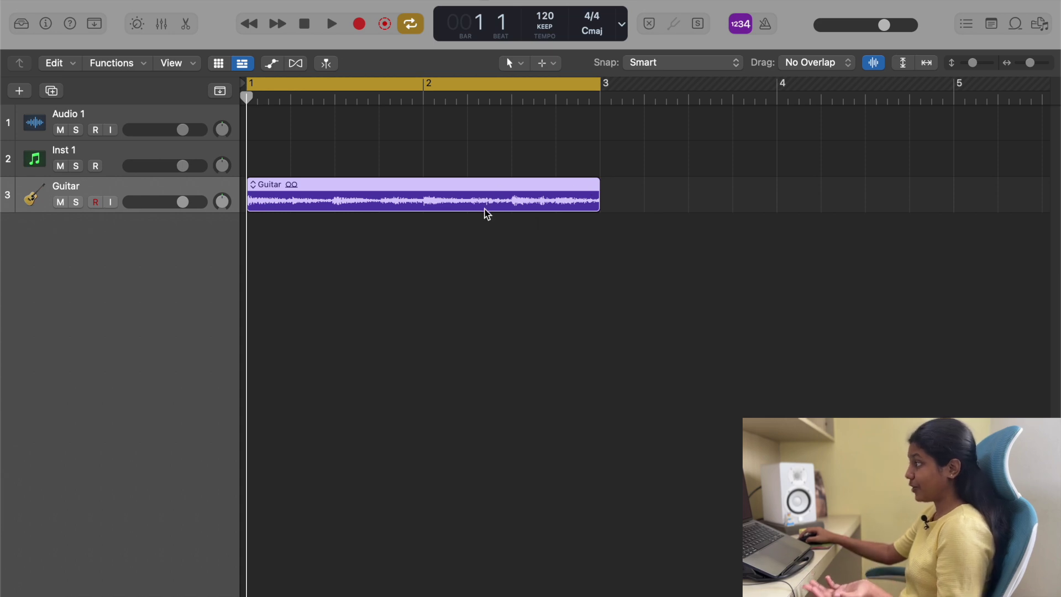
pyautogui.press('t')
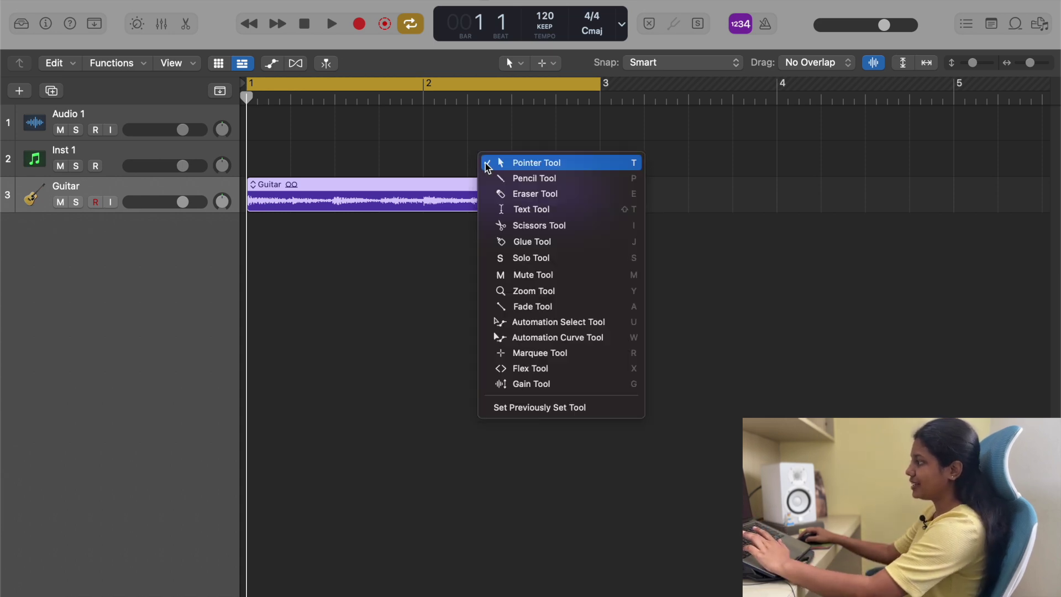
# - Pencil an empty MIDI region on Inst 1 at bar 1 and open it in an enlarged Piano Roll
pyautogui.click(634, 183)
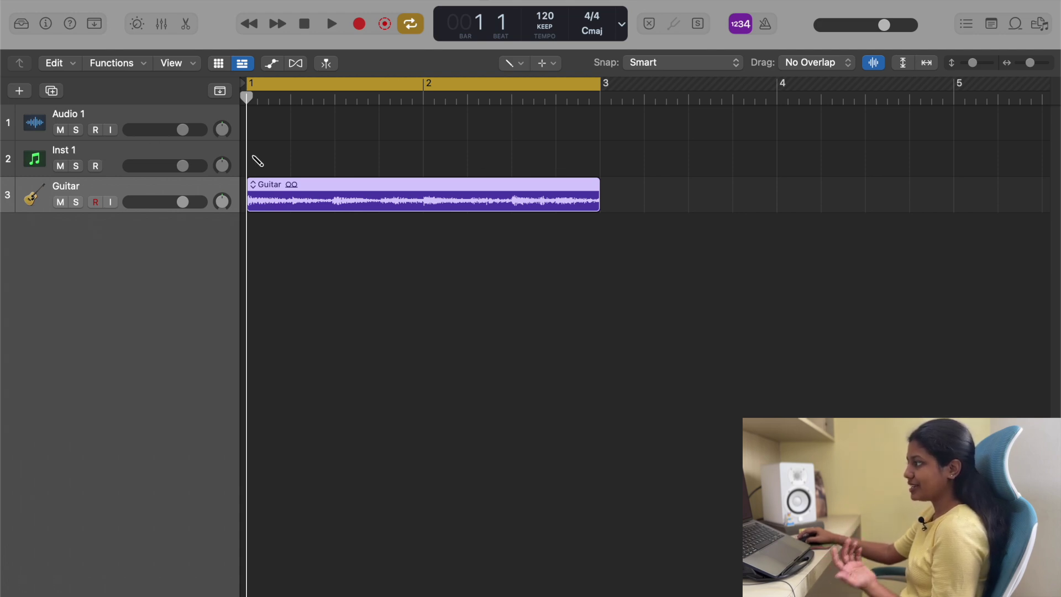
pyautogui.click(312, 160)
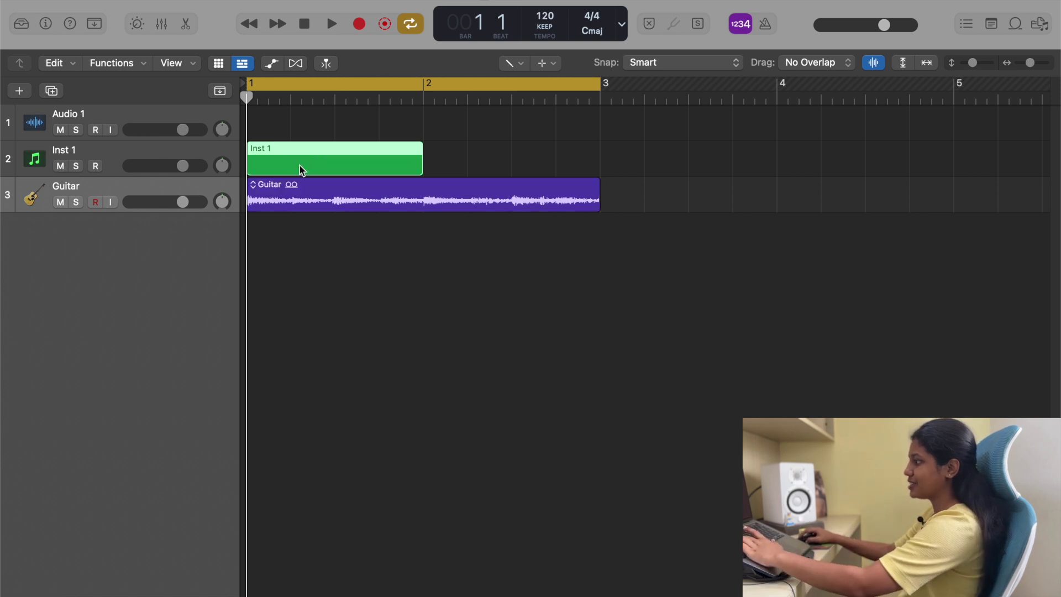
pyautogui.doubleClick(300, 168)
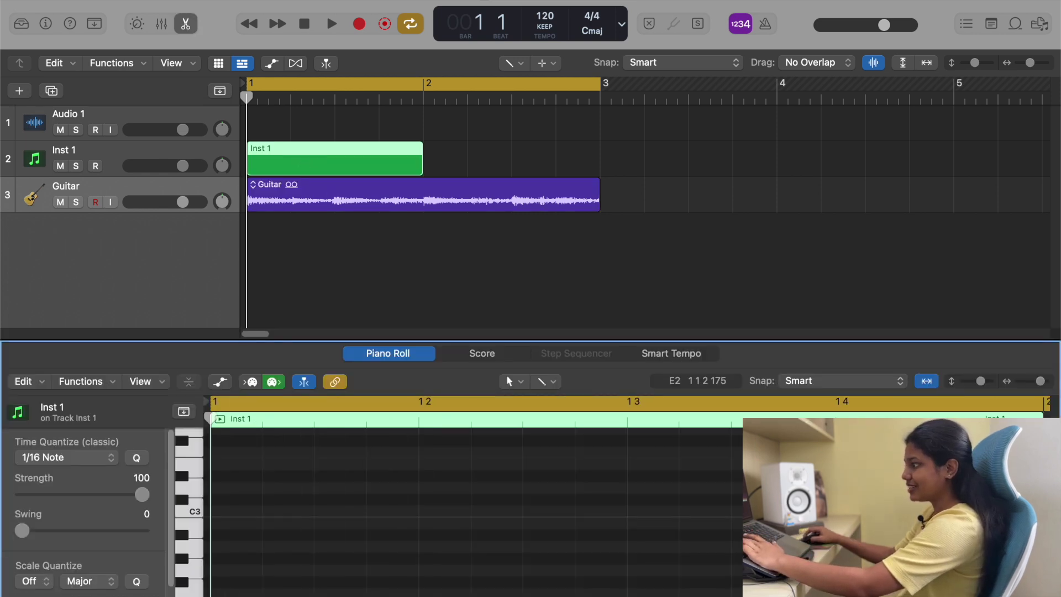
pyautogui.moveTo(589, 340); pyautogui.dragTo(507, 159)
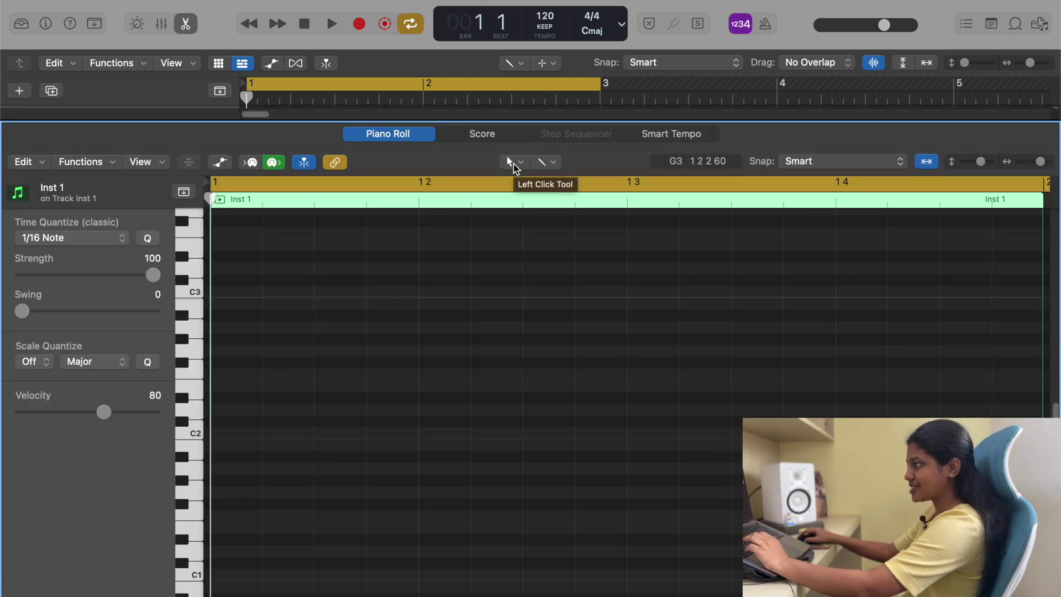
# - Draw and lengthen the first two melody notes, starting with C2 at the region start
pyautogui.click(513, 164)
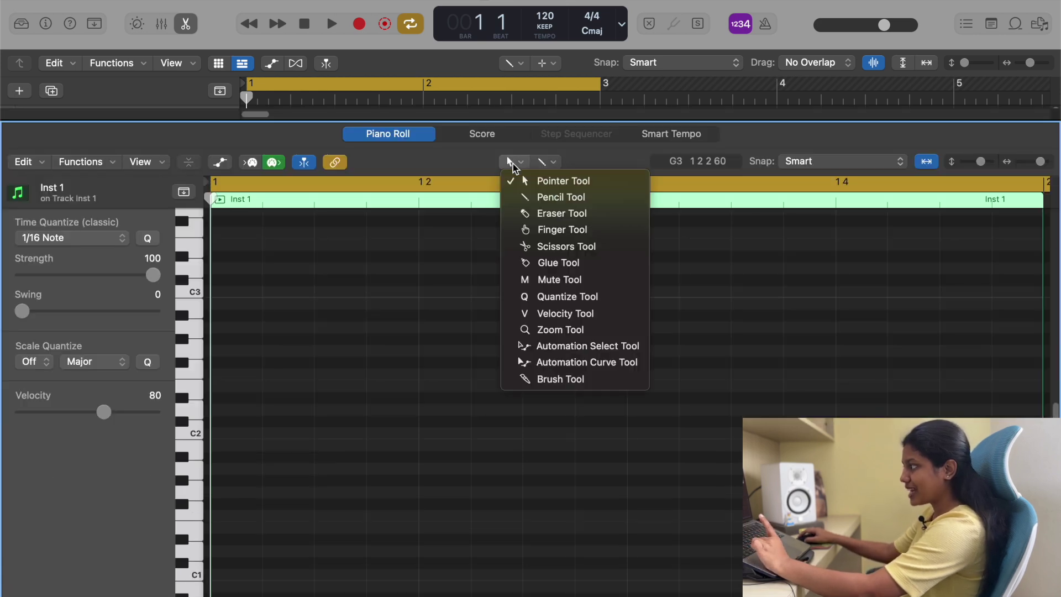
pyautogui.click(540, 205)
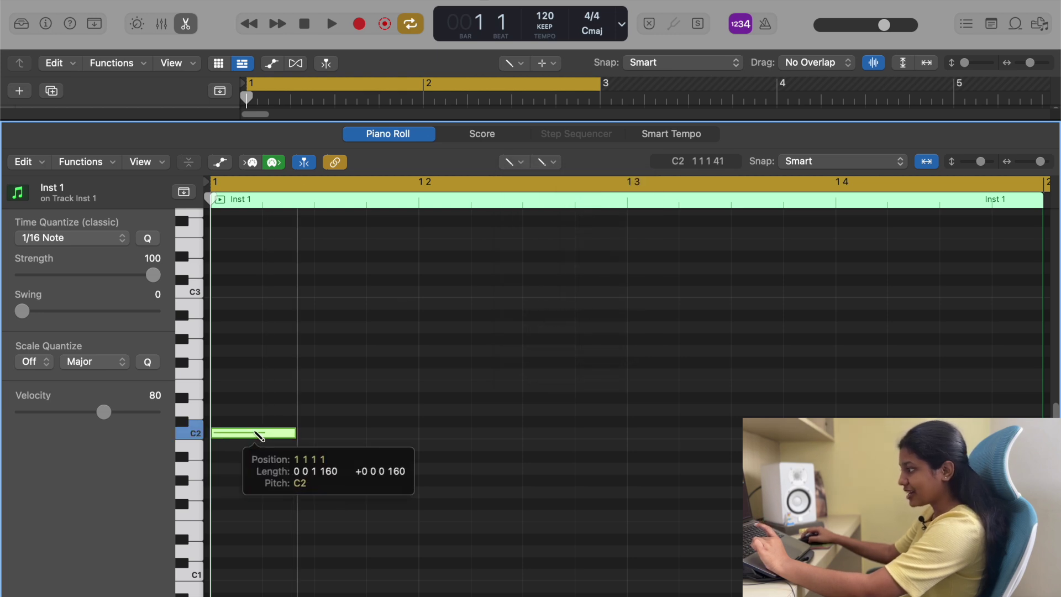
pyautogui.click(271, 397)
pyautogui.moveTo(218, 433)
pyautogui.mouseDown()
pyautogui.moveTo(296, 433)
pyautogui.moveTo(355, 412)
pyautogui.moveTo(416, 416)
pyautogui.mouseUp()
pyautogui.click(423, 433)
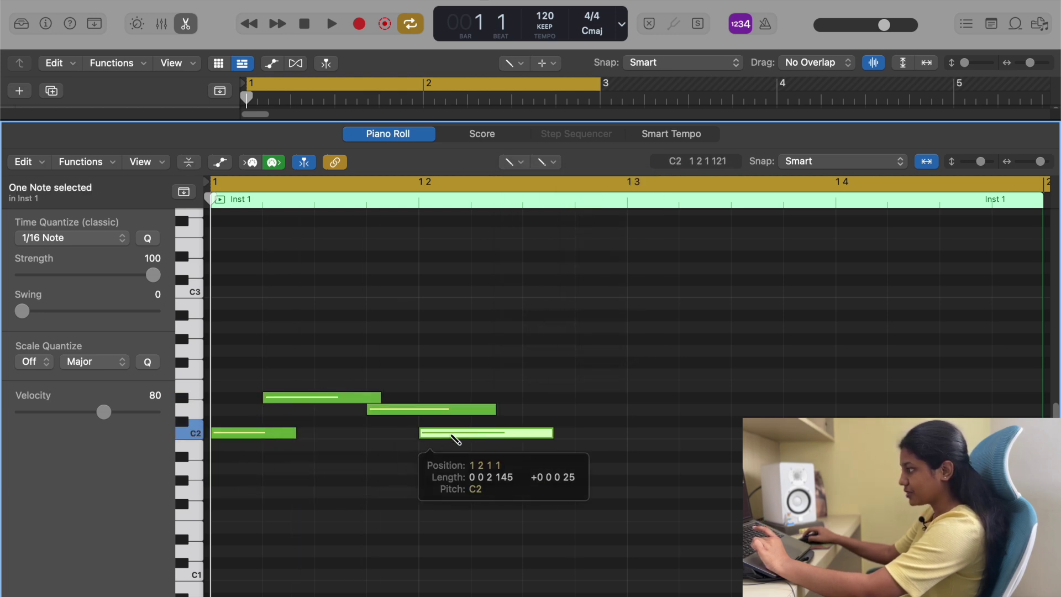
pyautogui.moveTo(526, 421); pyautogui.dragTo(590, 412)
# - Add a C3 chord on beat 3, a low G1 note and one more note on beat 4
pyautogui.click(583, 386)
pyautogui.click(636, 338)
pyautogui.click(635, 291)
pyautogui.click(641, 432)
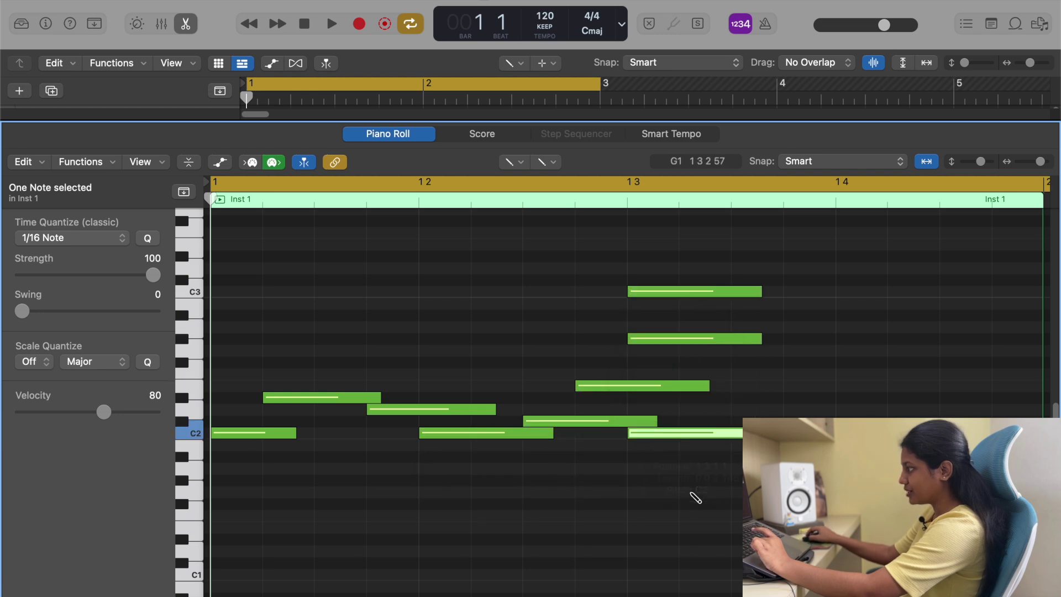
pyautogui.click(691, 492)
pyautogui.click(738, 499)
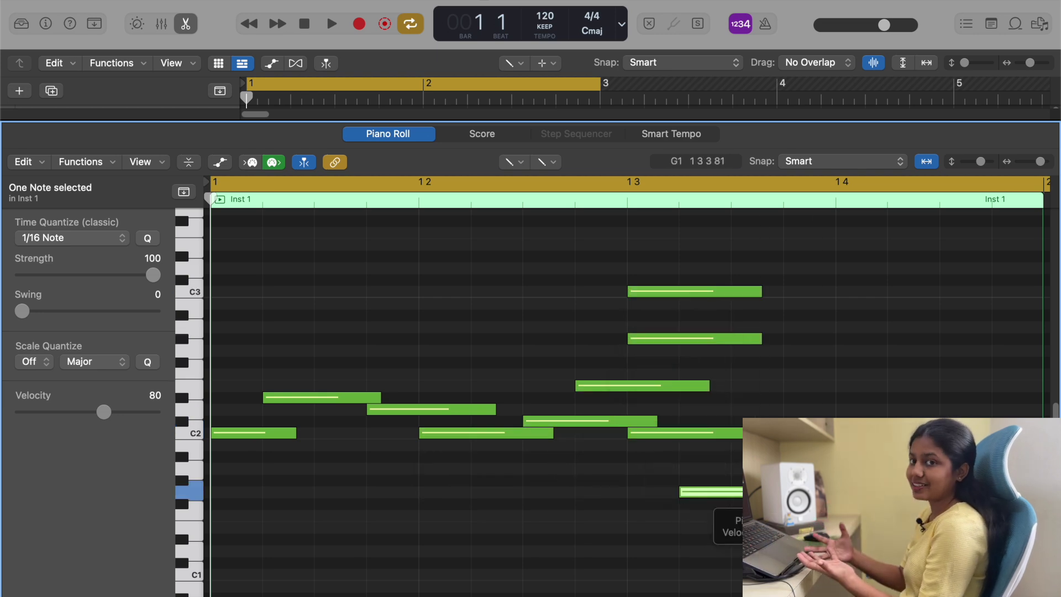
pyautogui.click(862, 338)
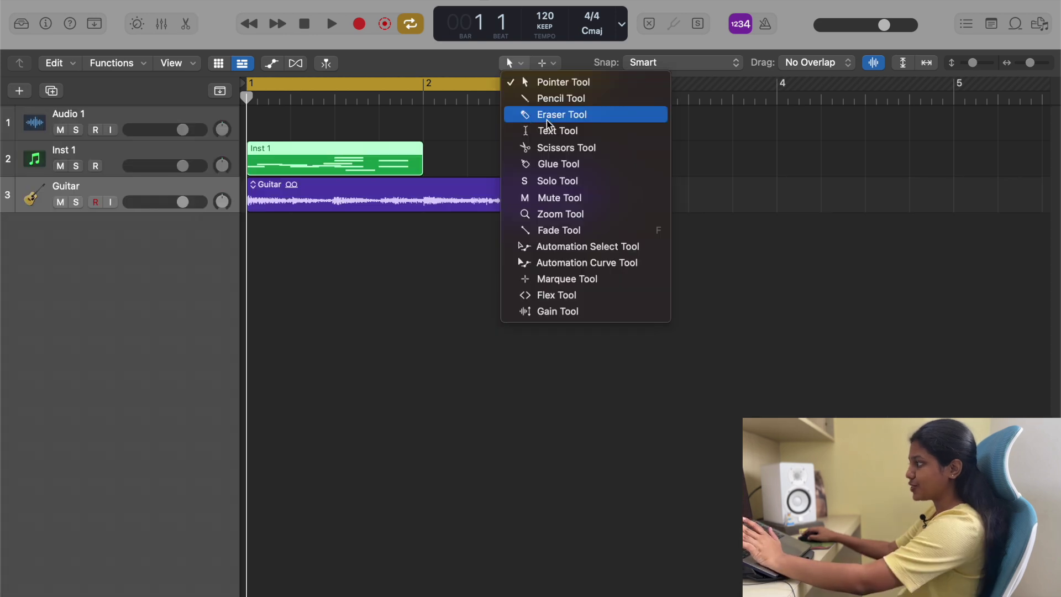
# - Erase the Guitar and Inst 1 regions with the Eraser Tool, then undo
pyautogui.click(561, 115)
pyautogui.click(446, 194)
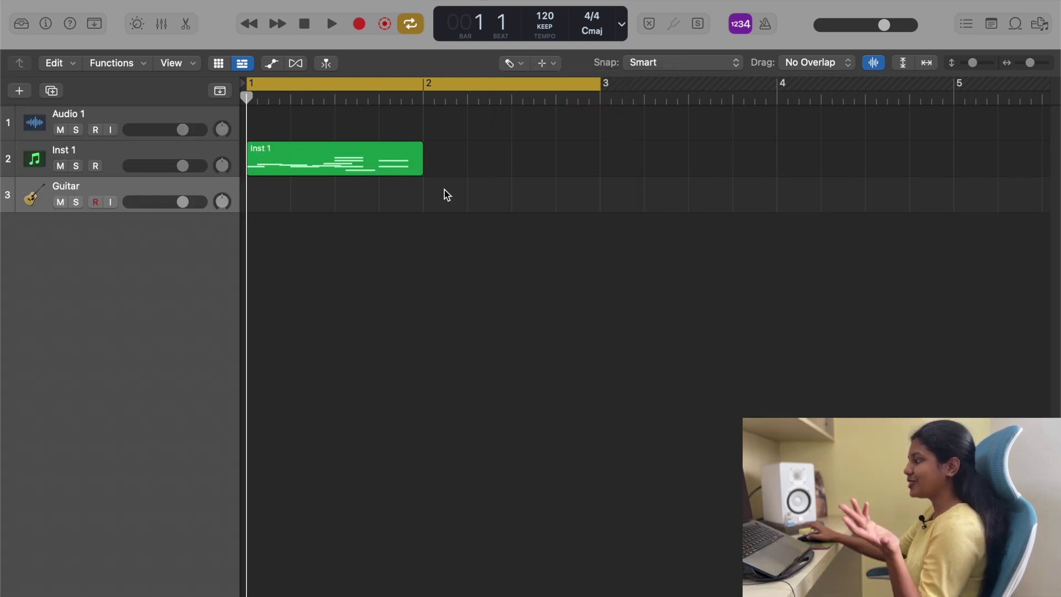
pyautogui.click(366, 167)
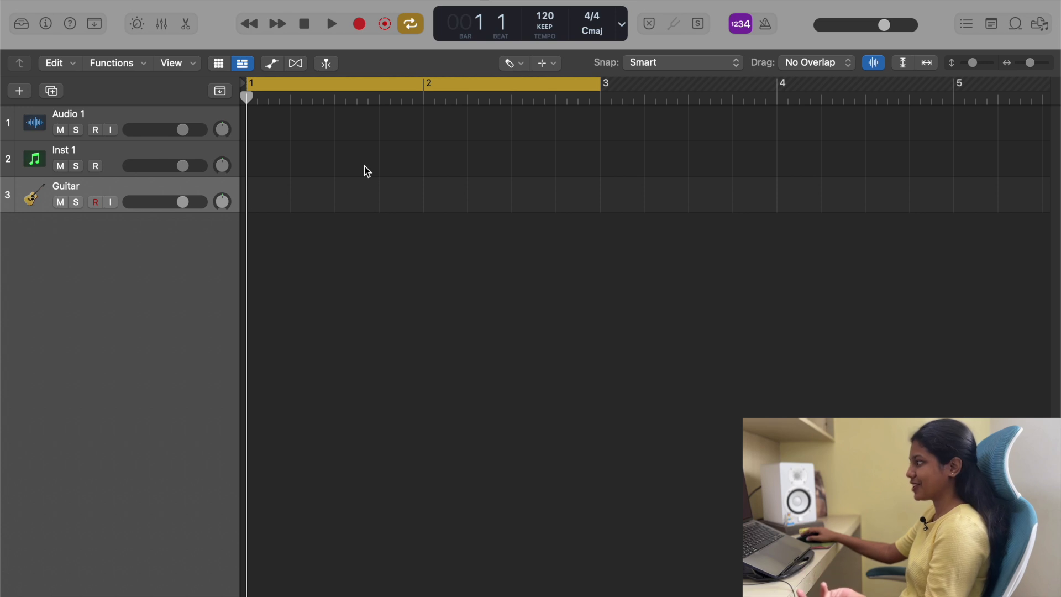
pyautogui.press('super+z')
pyautogui.press('super+z')
# - Rename the guitar audio region to 'Guitar Track' with the Text Tool
pyautogui.click(509, 63)
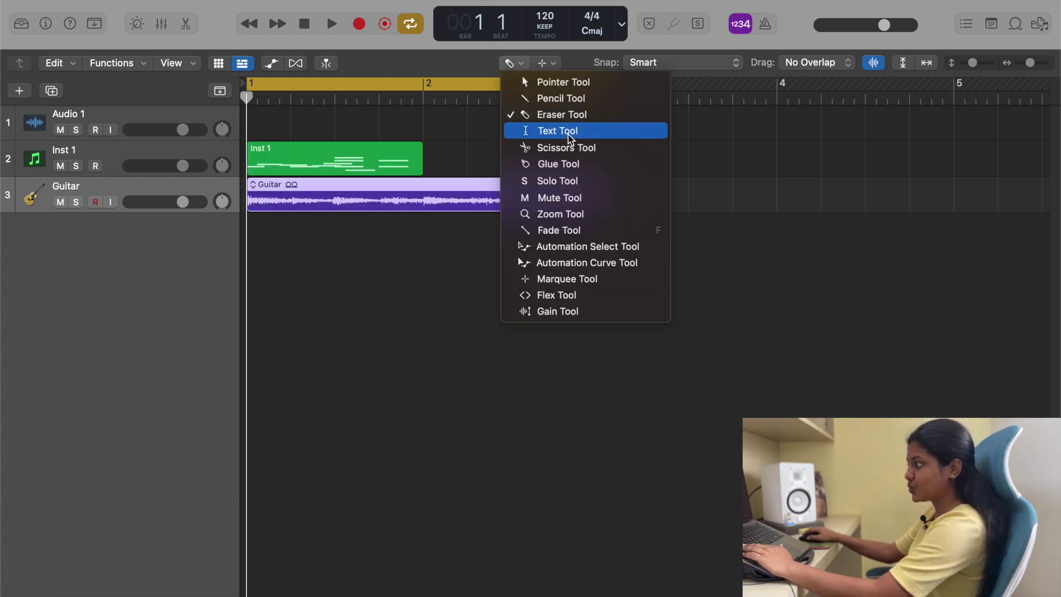
pyautogui.click(569, 132)
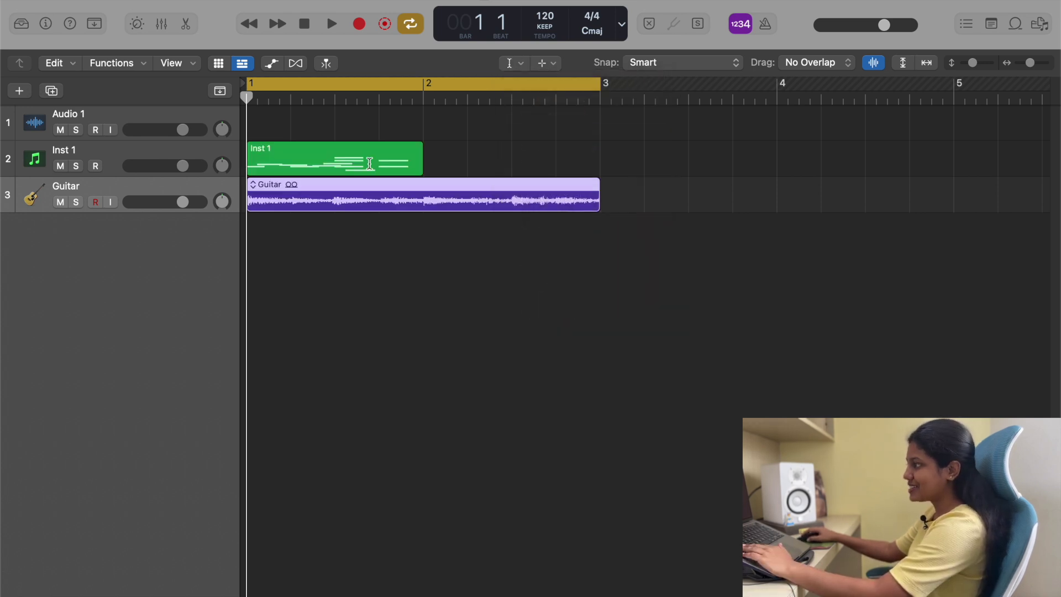
pyautogui.click(275, 184)
pyautogui.write('G')
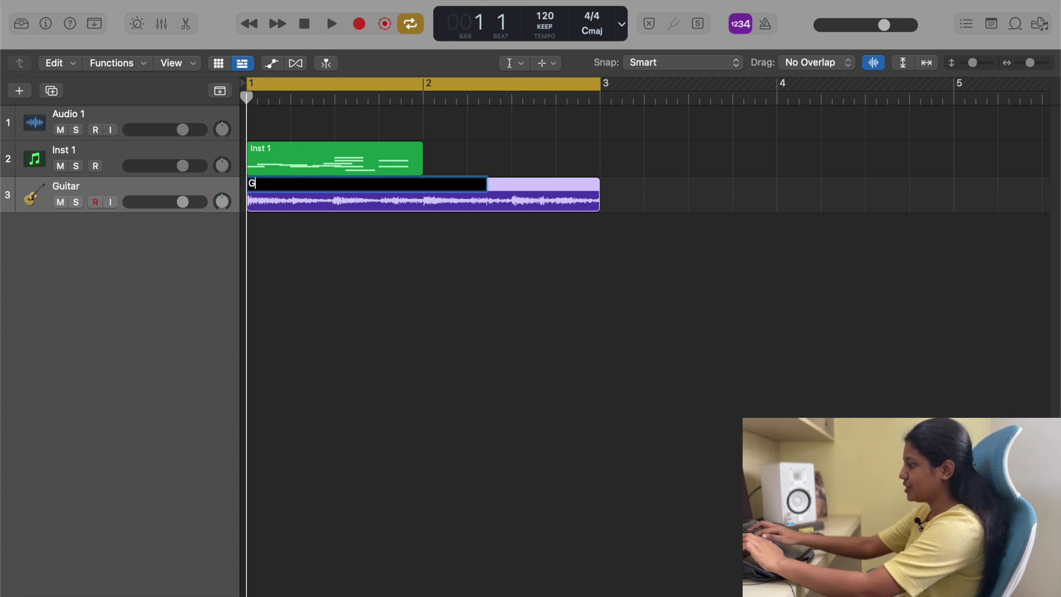
pyautogui.write('uitar Track')
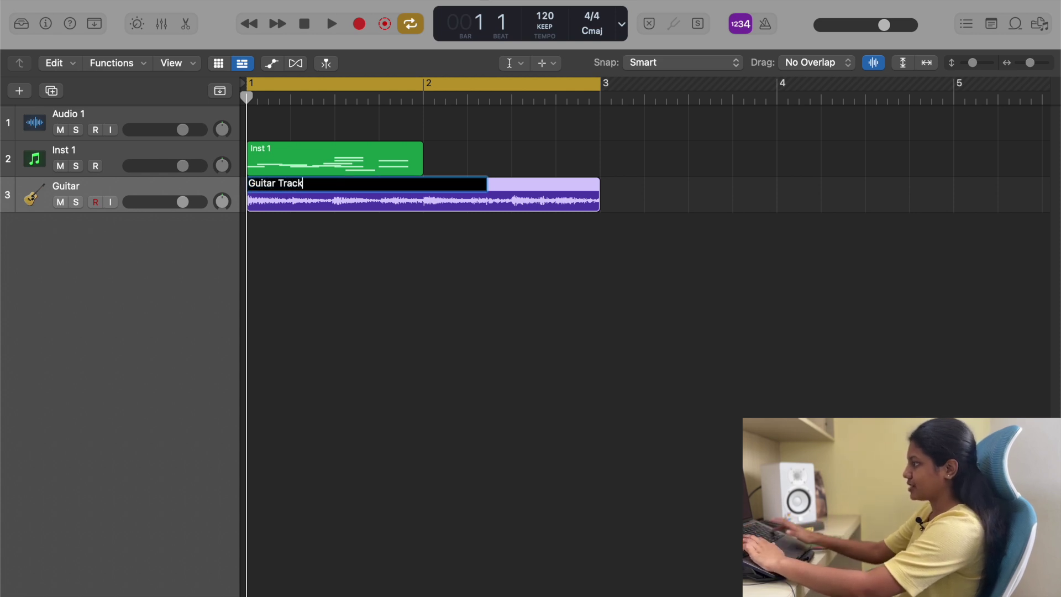
pyautogui.press('Return')
# - Rename the Inst 1 MIDI region to 'Demo'
pyautogui.click(264, 154)
pyautogui.write('Demo')
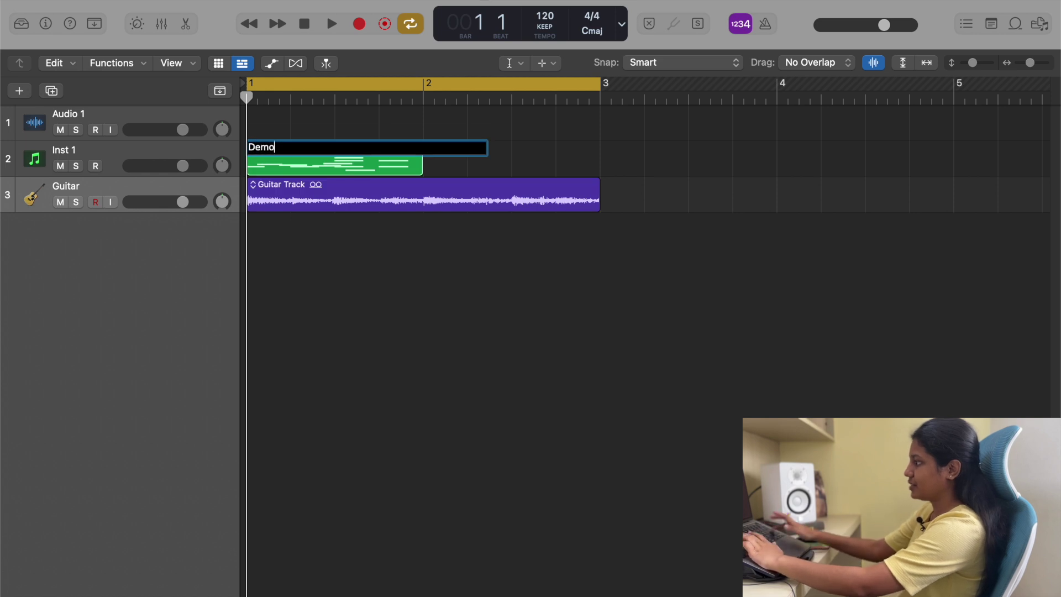
pyautogui.press('Return')
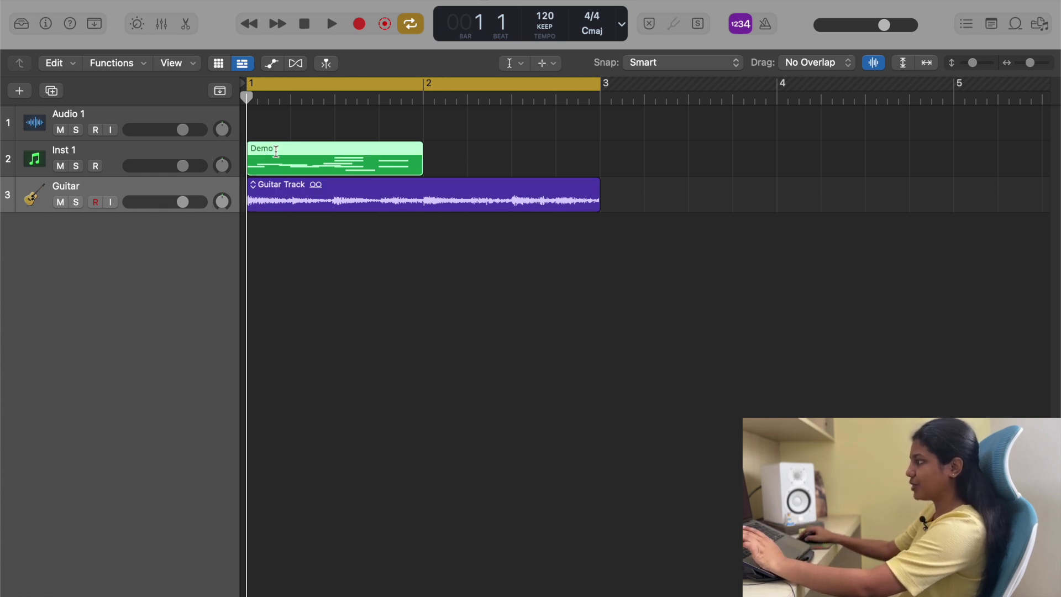
pyautogui.click(520, 63)
# - Cut the Guitar Track region into several pieces with the Scissors tool
pyautogui.click(561, 148)
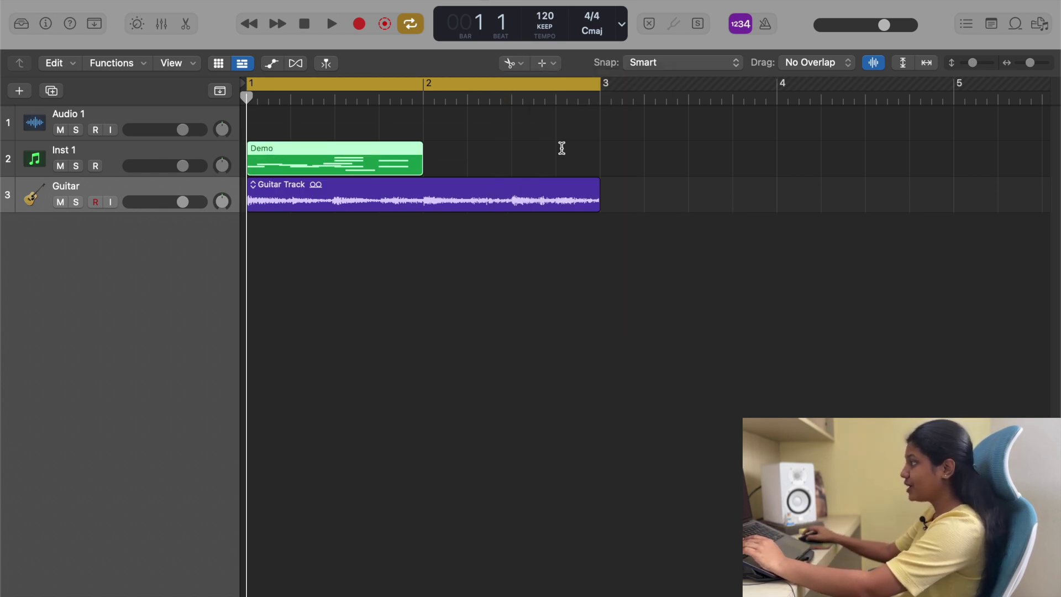
pyautogui.click(427, 199)
pyautogui.click(425, 199)
pyautogui.click(501, 200)
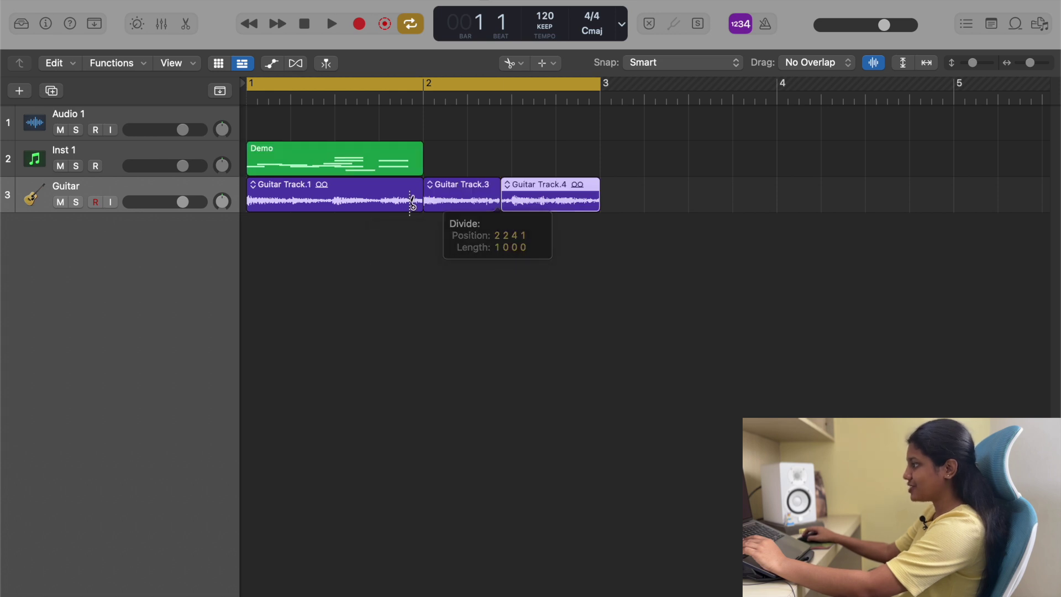
pyautogui.click(333, 200)
# - Split Demo into three and slice the last guitar piece into many equal parts
pyautogui.click(376, 160)
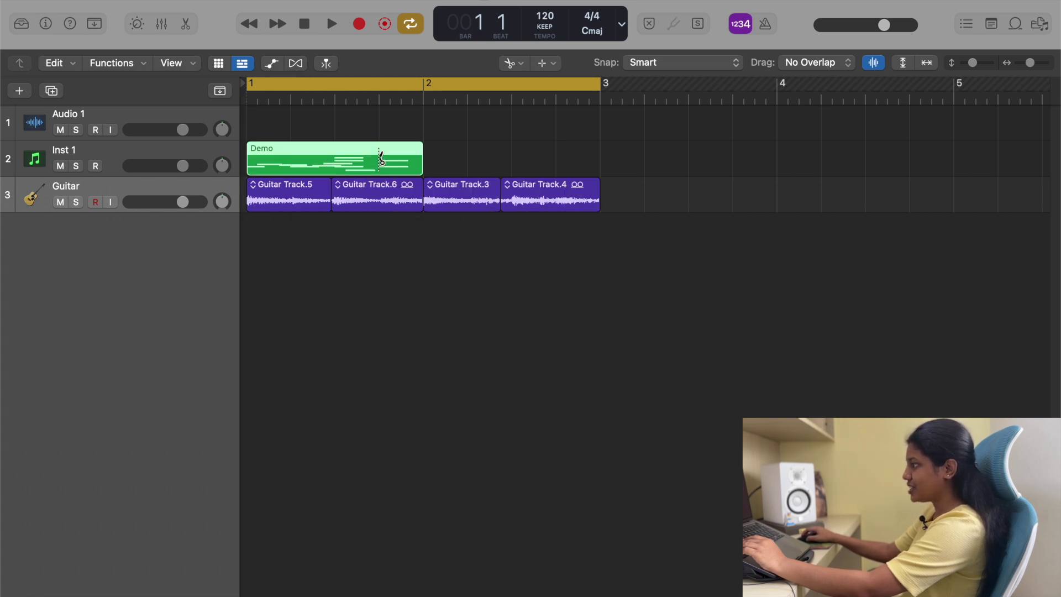
pyautogui.click(411, 164)
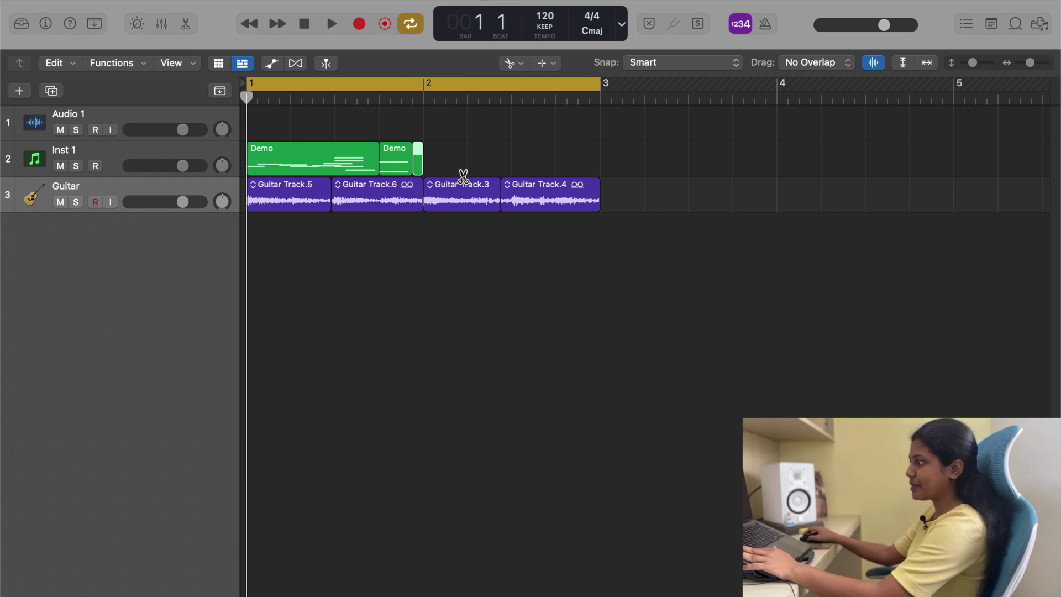
pyautogui.keyDown('alt'); pyautogui.click(514, 195); pyautogui.keyUp('alt')
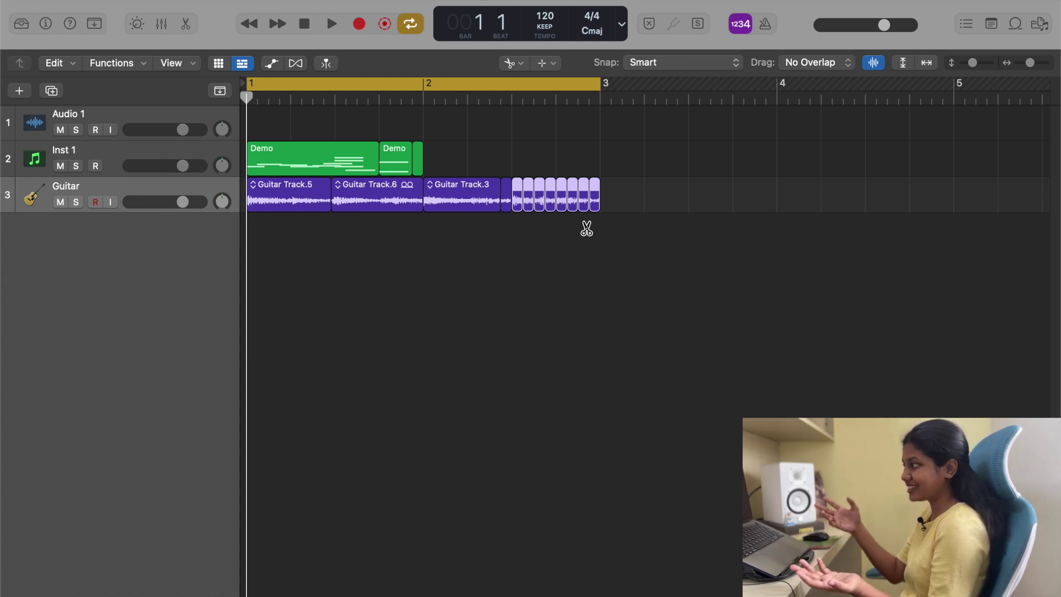
pyautogui.click(509, 62)
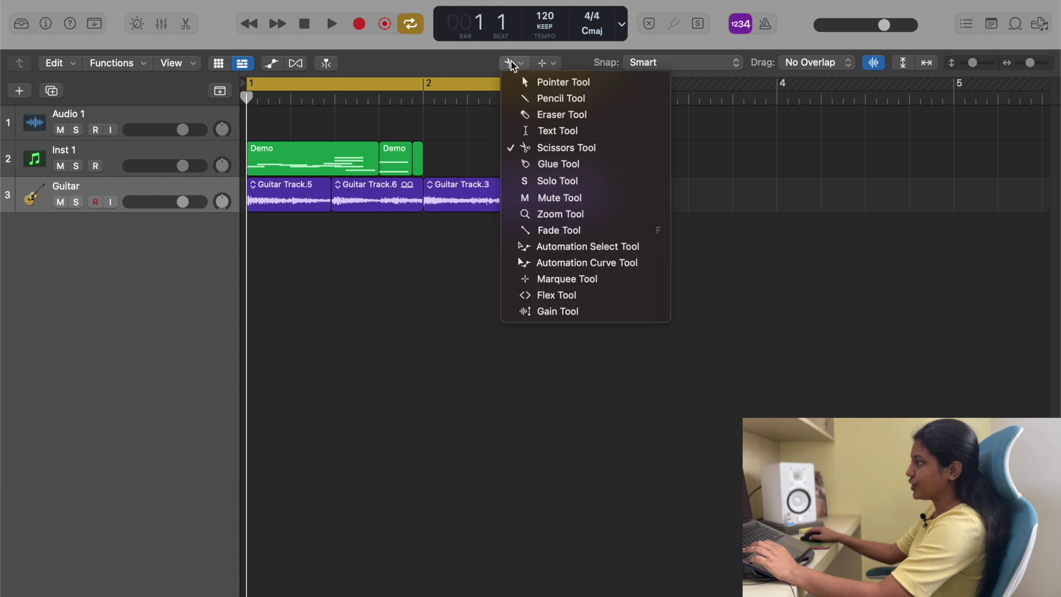
# - Glue the selected guitar pieces back into one region
pyautogui.click(536, 164)
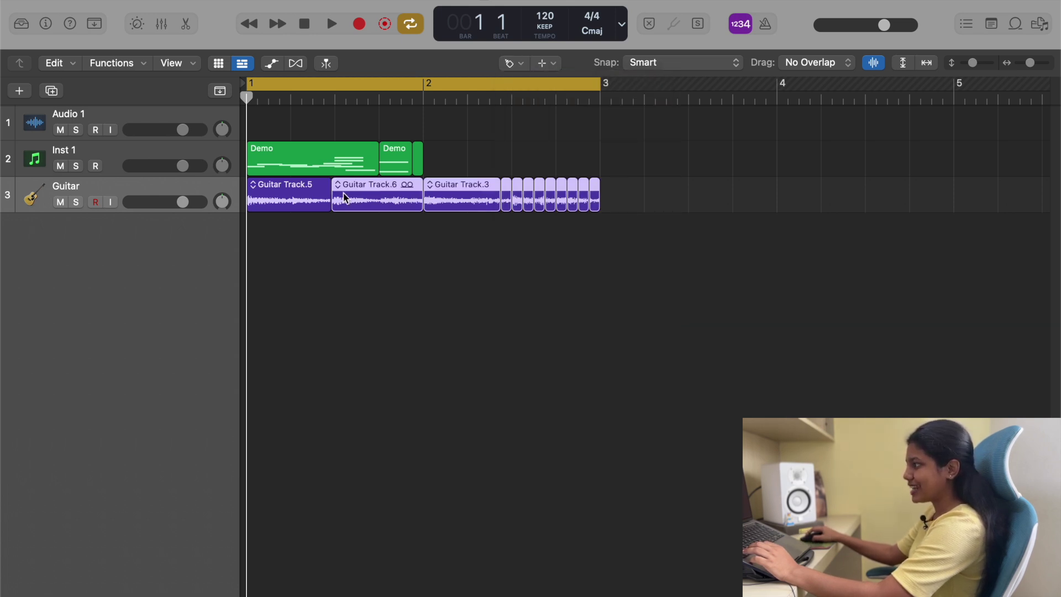
pyautogui.keyDown('shift'); pyautogui.click(303, 199); pyautogui.keyUp('shift')
pyautogui.click(446, 204)
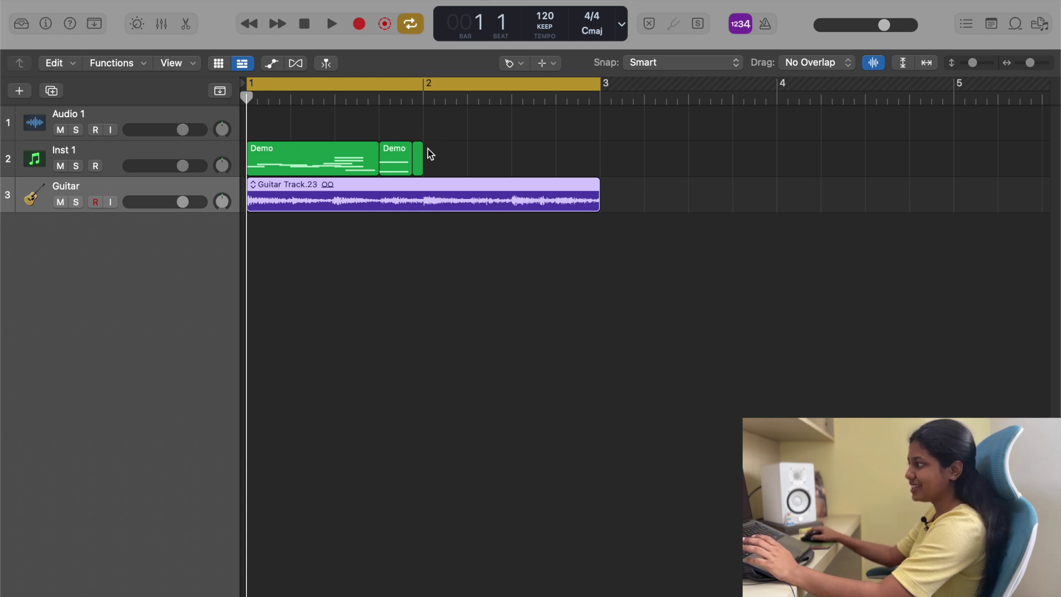
# - Marquee-select the three Demo pieces and glue them into one region
pyautogui.moveTo(428, 148); pyautogui.dragTo(324, 151)
pyautogui.click(332, 170)
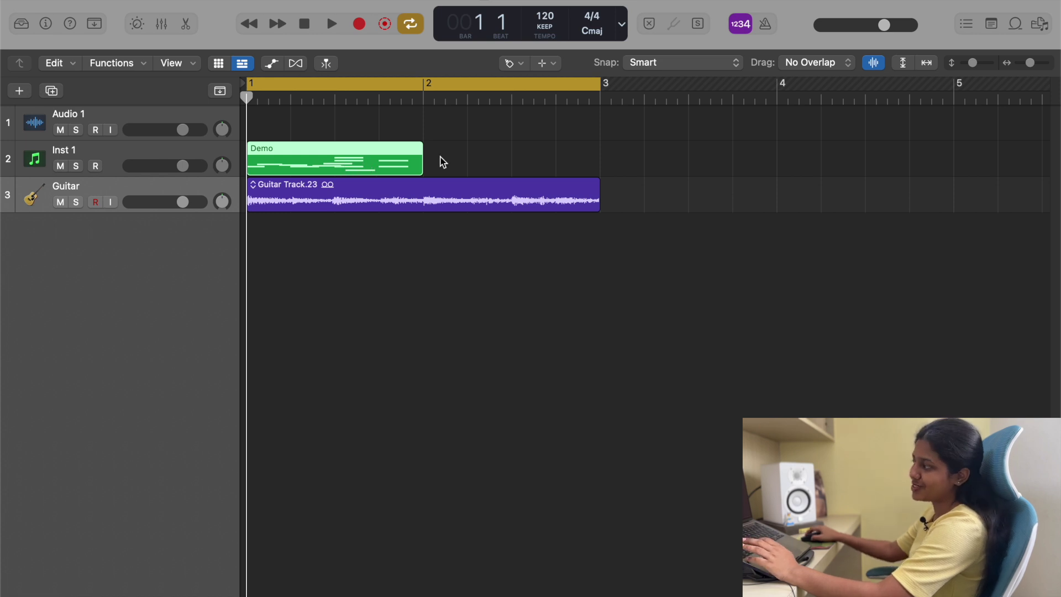
pyautogui.click(509, 63)
pyautogui.click(579, 185)
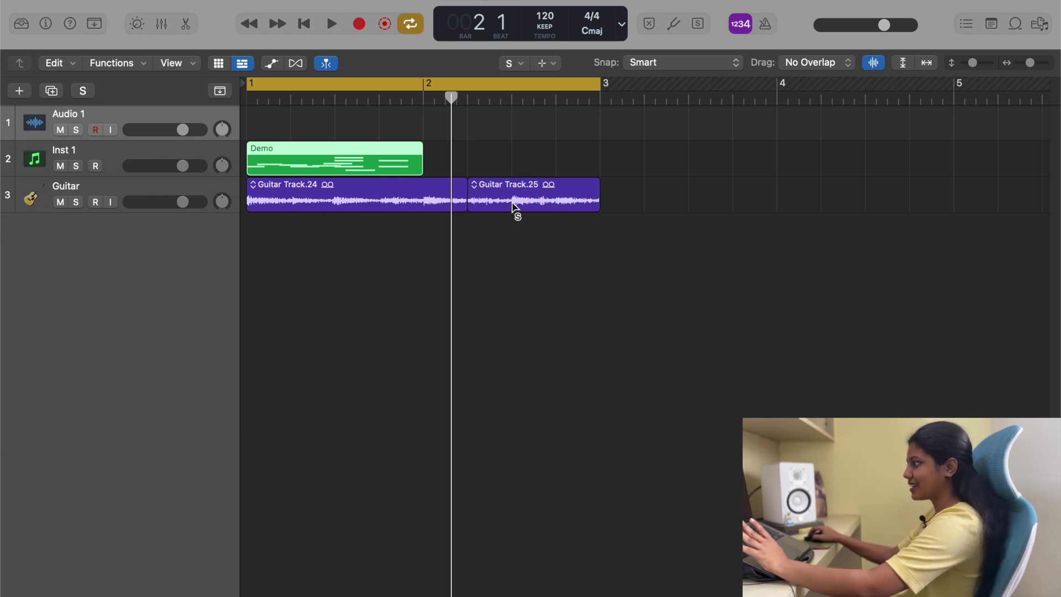
# - Solo Guitar Track.24, then Guitar Track.25, to audition each
pyautogui.click(272, 201)
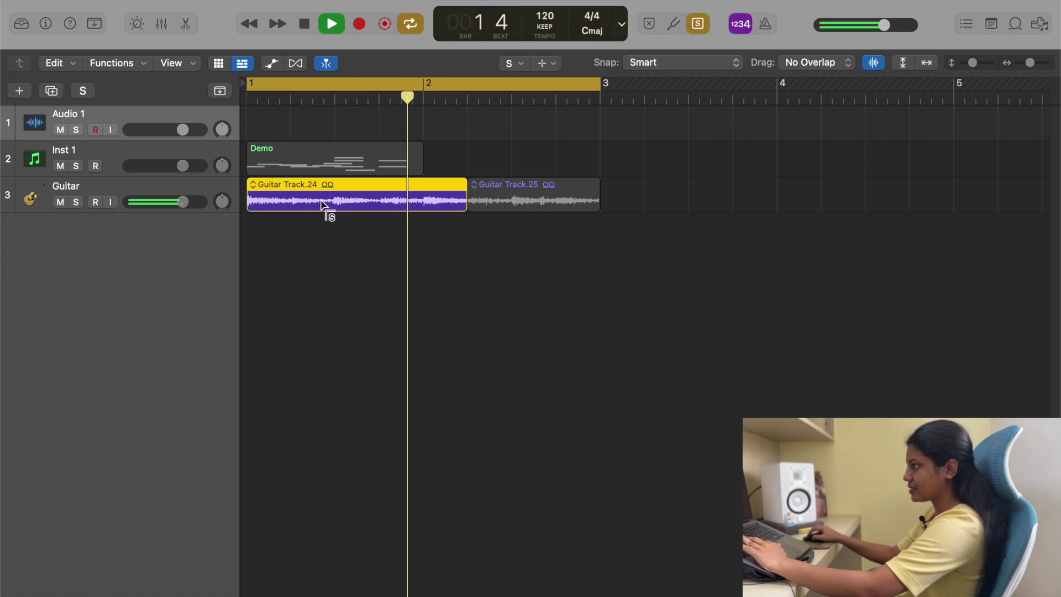
pyautogui.moveTo(474, 209)
pyautogui.mouseDown()
pyautogui.moveTo(573, 212)
pyautogui.moveTo(481, 208)
pyautogui.mouseUp()
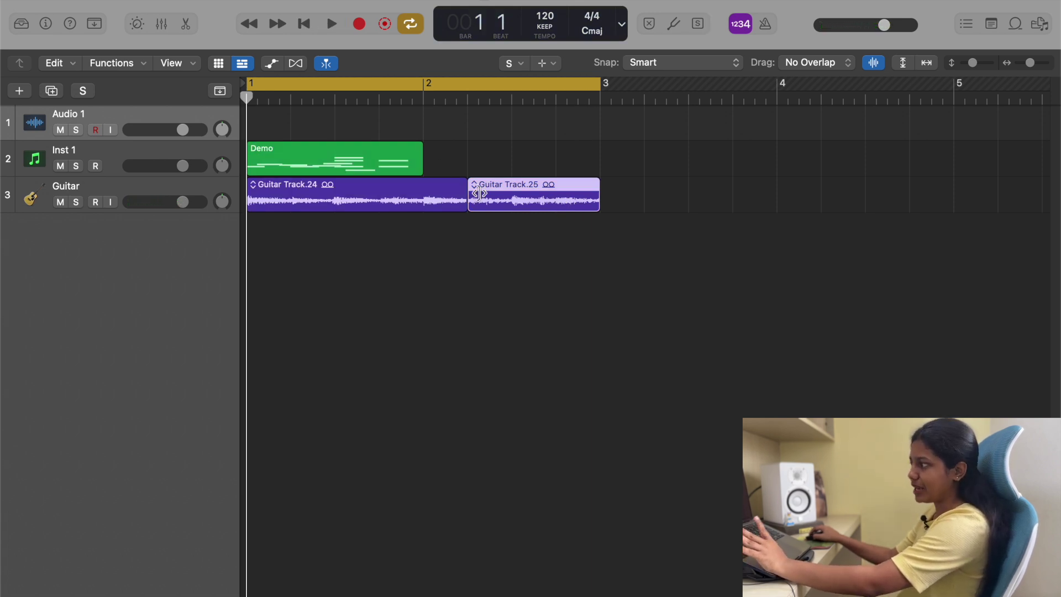
pyautogui.click(511, 63)
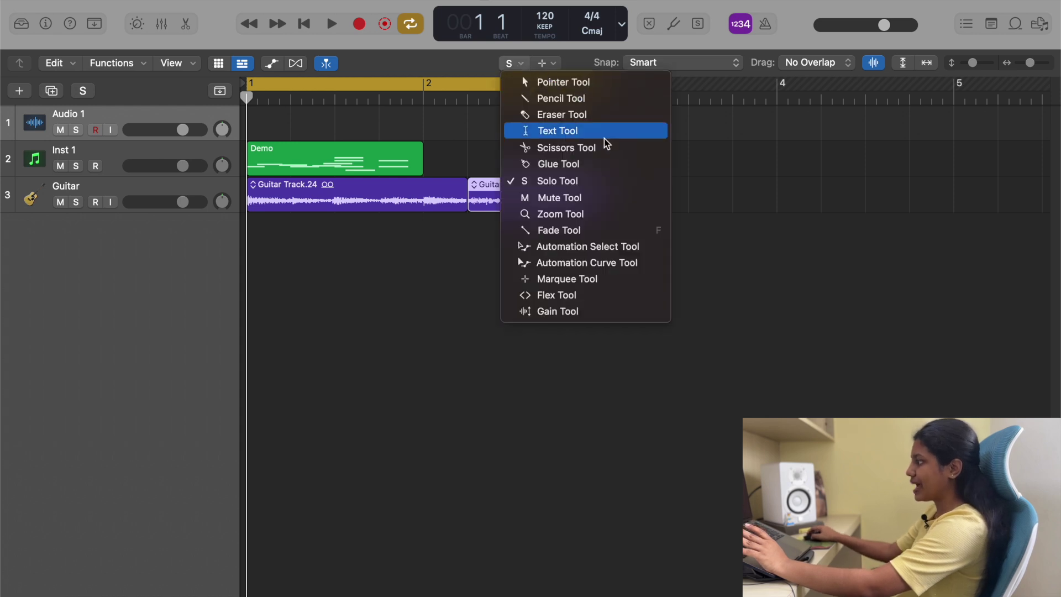
# - Mute Guitar Track.25, Track.24 and Demo, then unmute Demo and Track.24
pyautogui.click(573, 198)
pyautogui.click(533, 208)
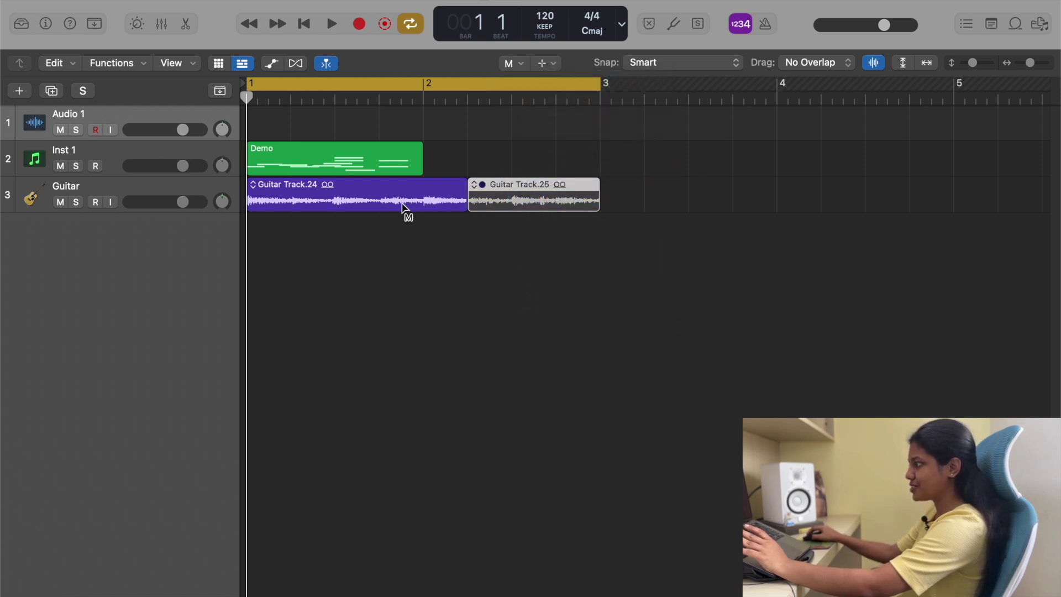
pyautogui.click(403, 208)
pyautogui.click(348, 156)
pyautogui.click(348, 156)
pyautogui.click(354, 196)
pyautogui.click(530, 197)
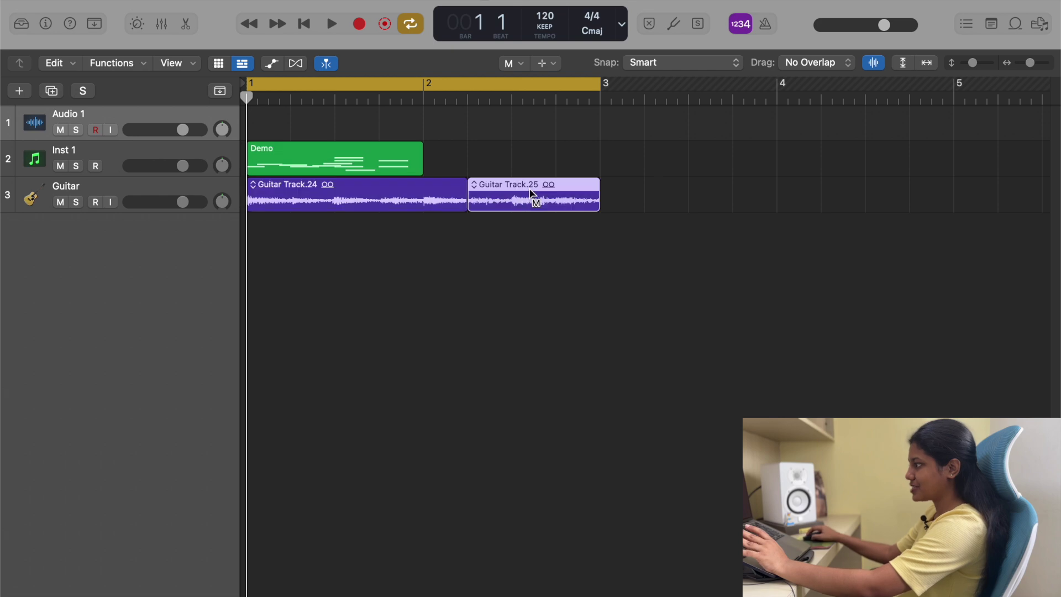
pyautogui.click(507, 64)
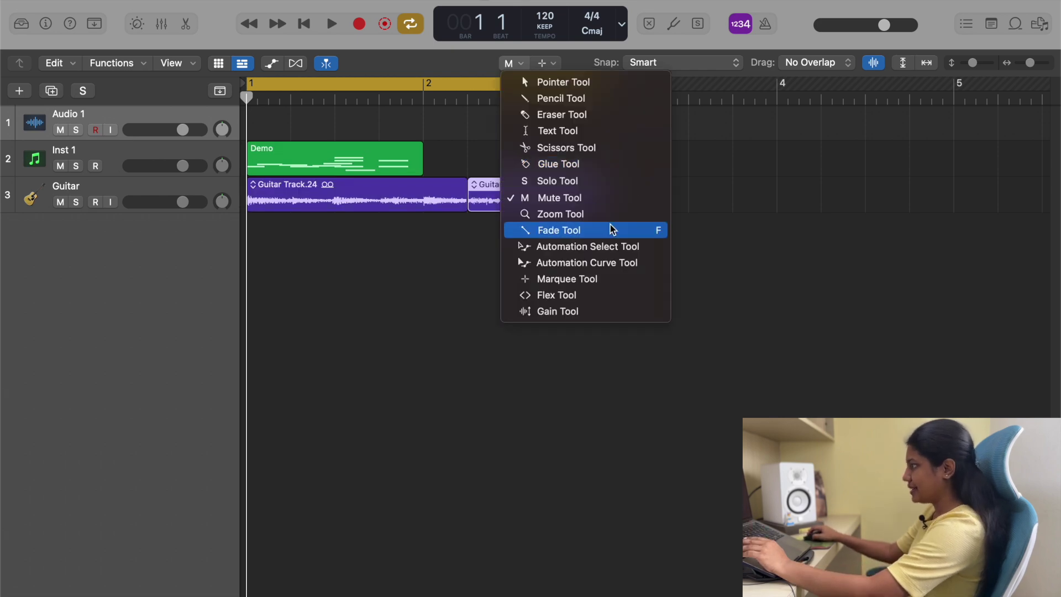
pyautogui.click(600, 215)
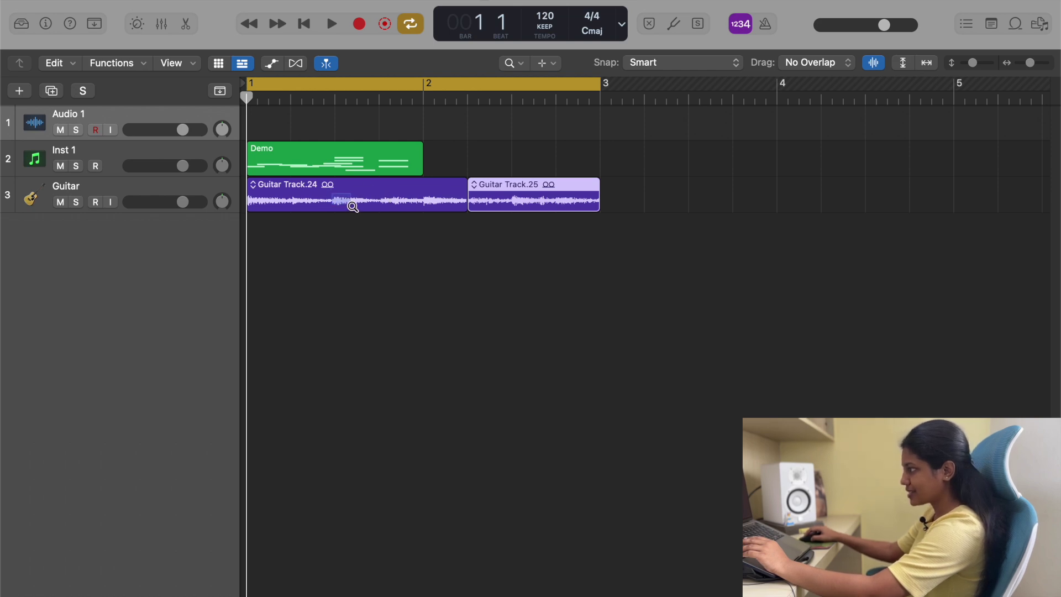
pyautogui.moveTo(353, 206); pyautogui.dragTo(428, 266)
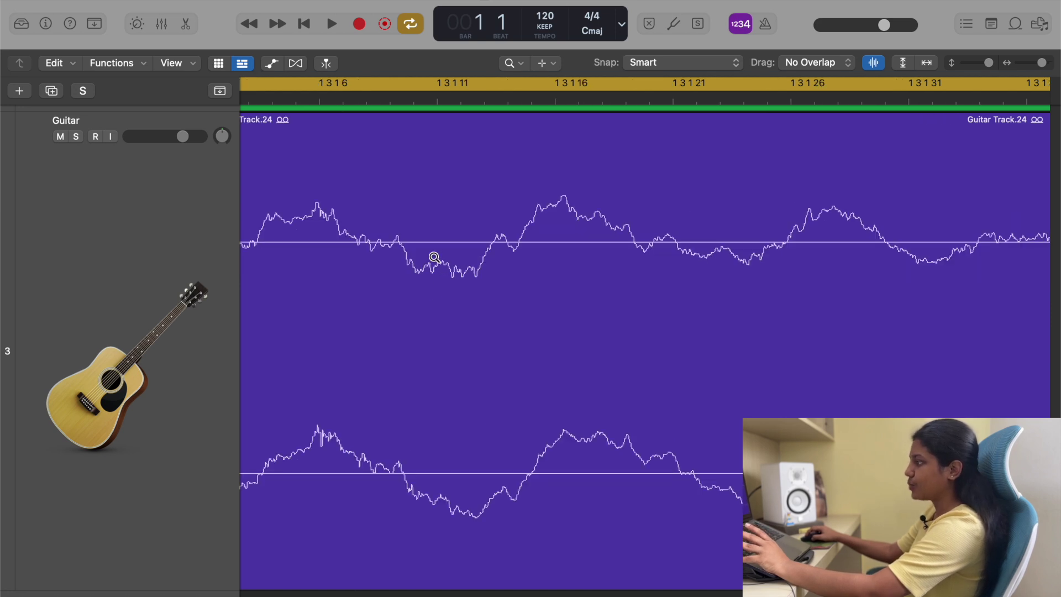
pyautogui.click(438, 304)
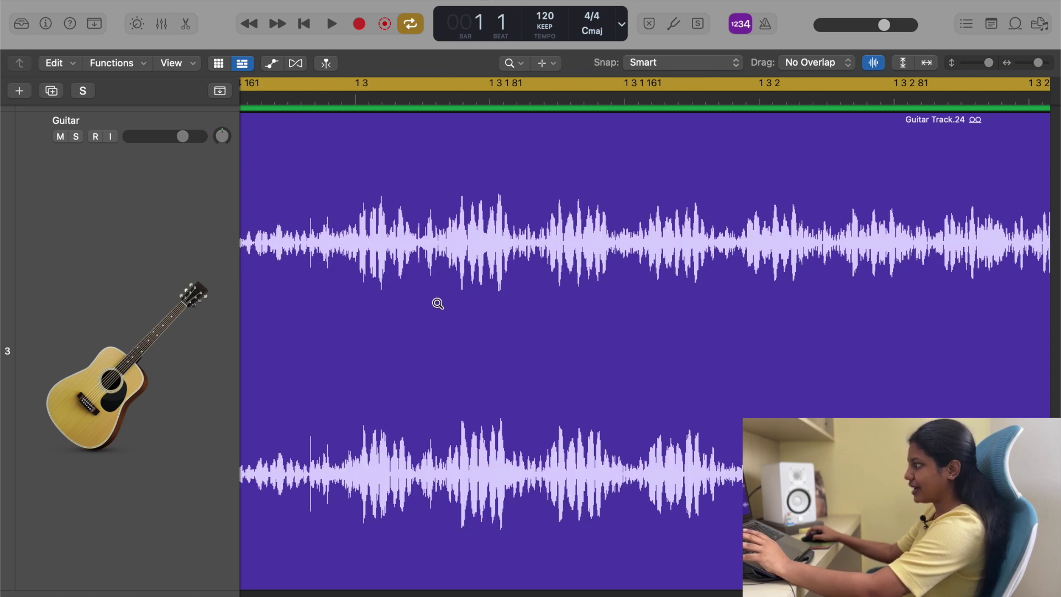
pyautogui.press('Return')
pyautogui.keyDown('ctrl'); pyautogui.keyDown('alt'); pyautogui.click(437, 302); pyautogui.keyUp('alt'); pyautogui.keyUp('ctrl')
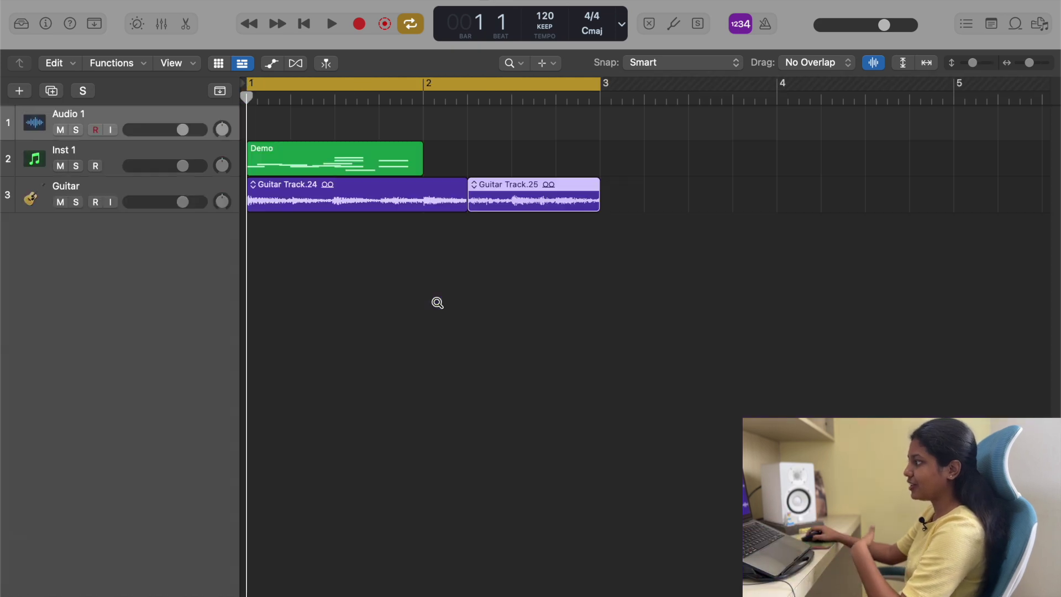
# - Draw a crossfade with the Fade Tool where Guitar Track.24 meets Guitar Track.25
pyautogui.click(509, 62)
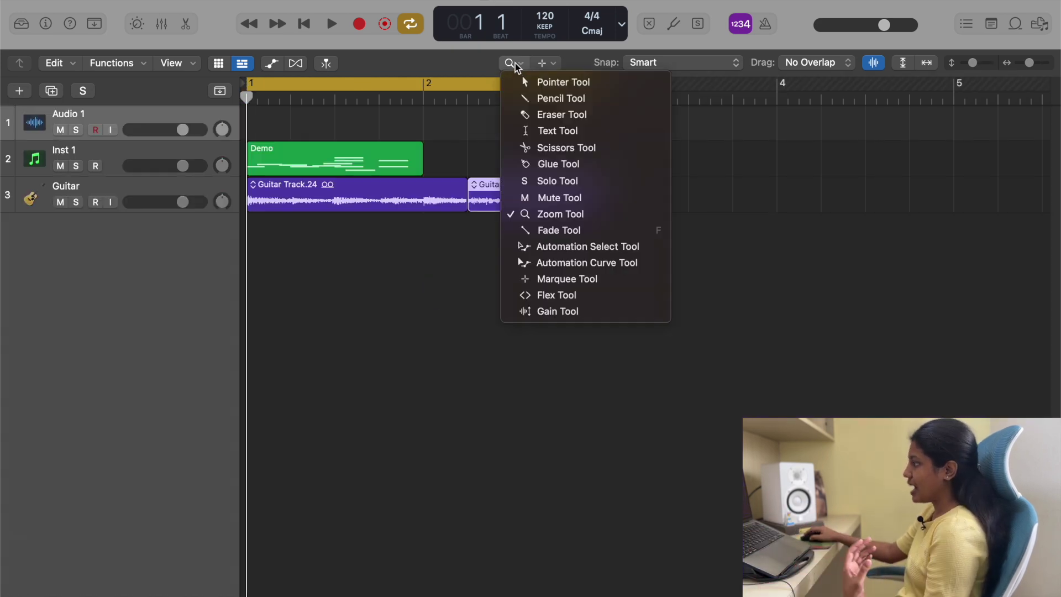
pyautogui.click(570, 230)
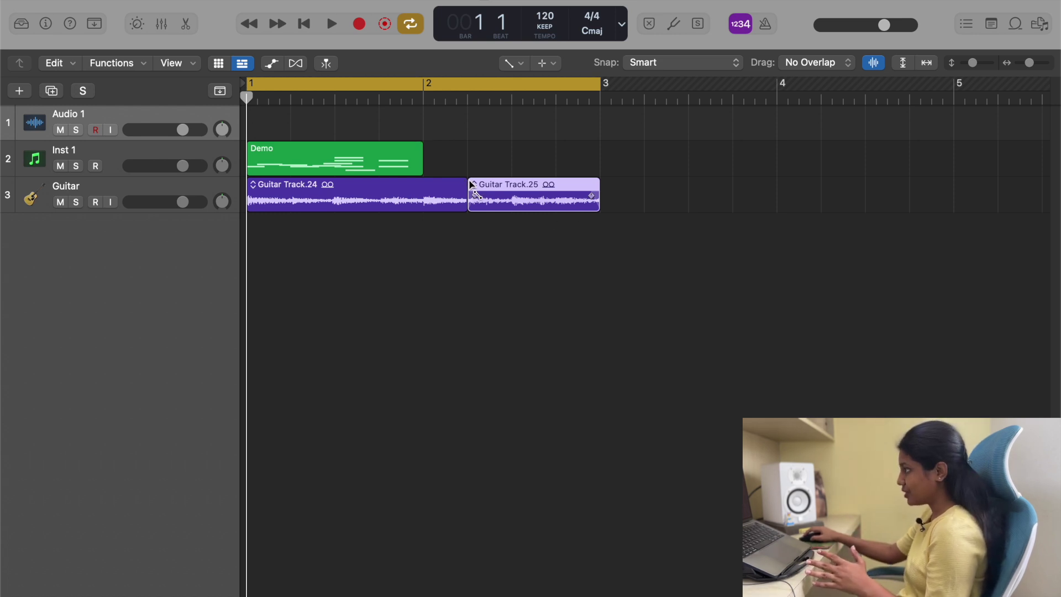
pyautogui.moveTo(459, 178); pyautogui.dragTo(479, 175)
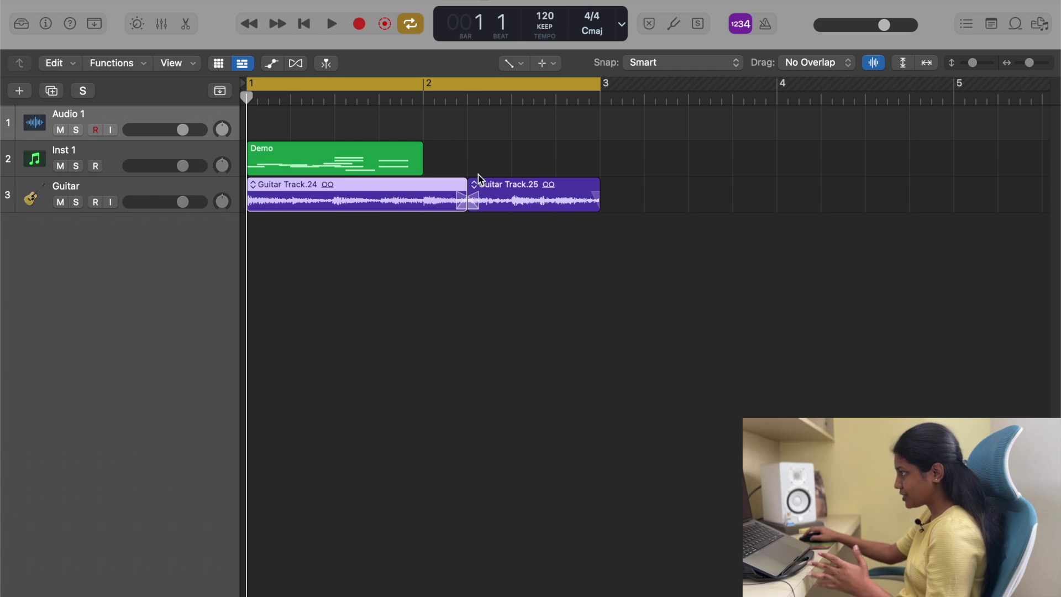
pyautogui.click(521, 65)
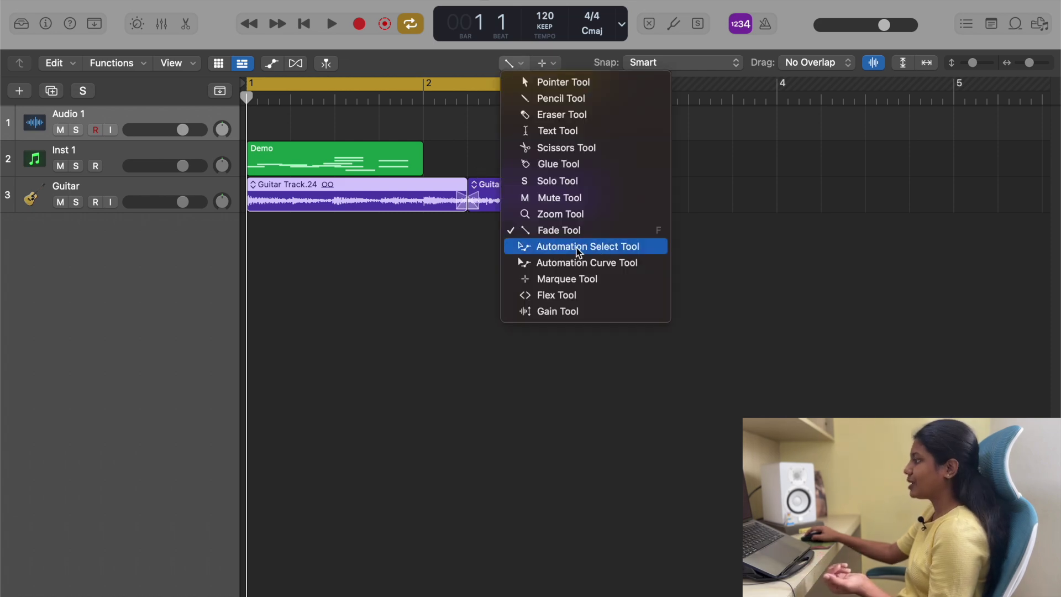
# - Show the Guitar volume automation and draw points forming a volume dip
pyautogui.click(558, 82)
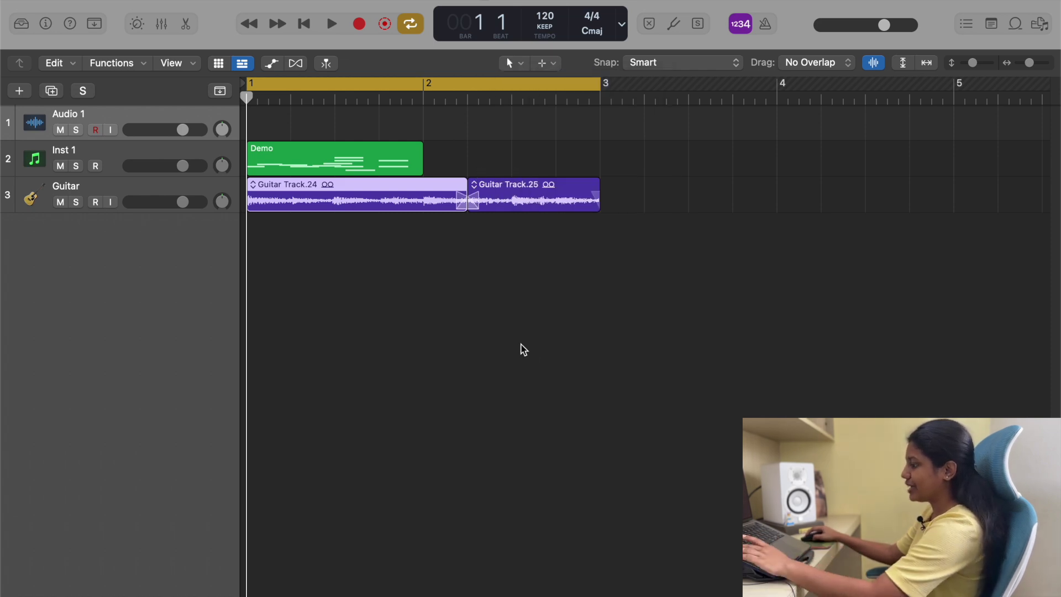
pyautogui.click(517, 350)
pyautogui.press('a')
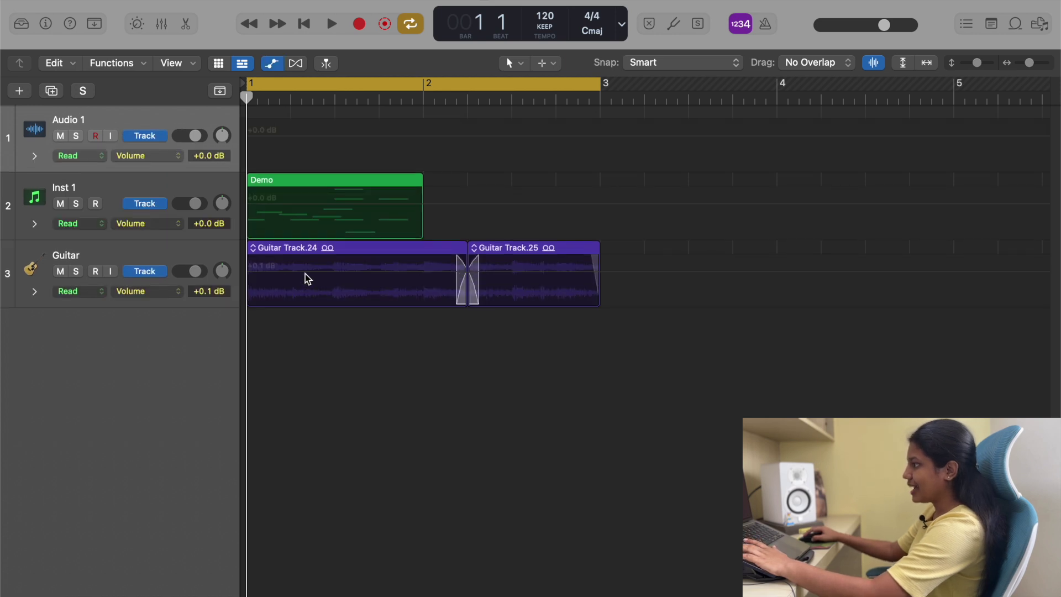
pyautogui.click(322, 275)
pyautogui.click(319, 270)
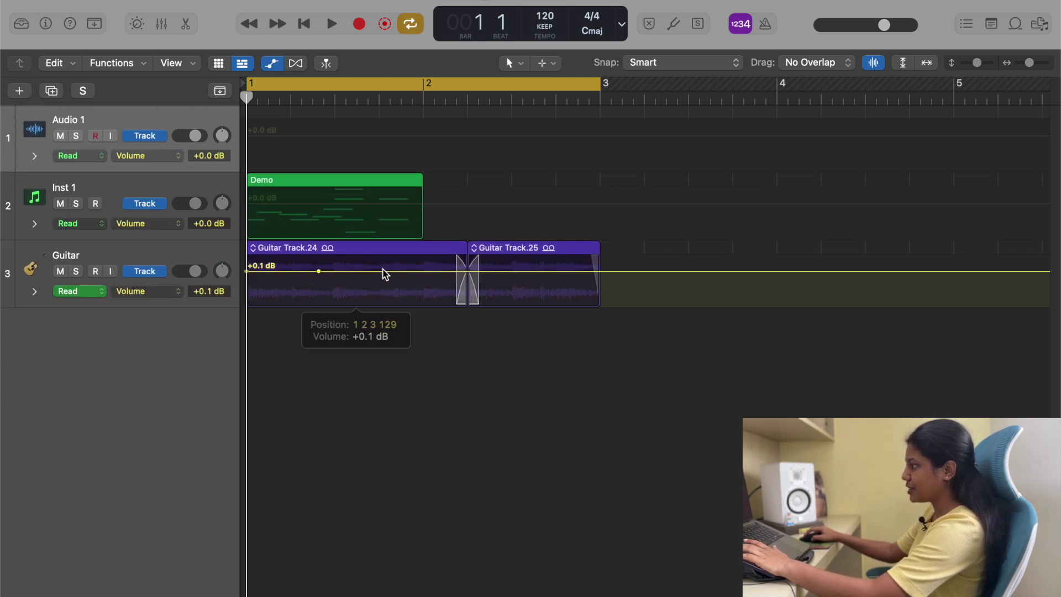
pyautogui.click(356, 272)
pyautogui.moveTo(387, 277); pyautogui.dragTo(409, 302)
pyautogui.click(434, 302)
pyautogui.click(463, 276)
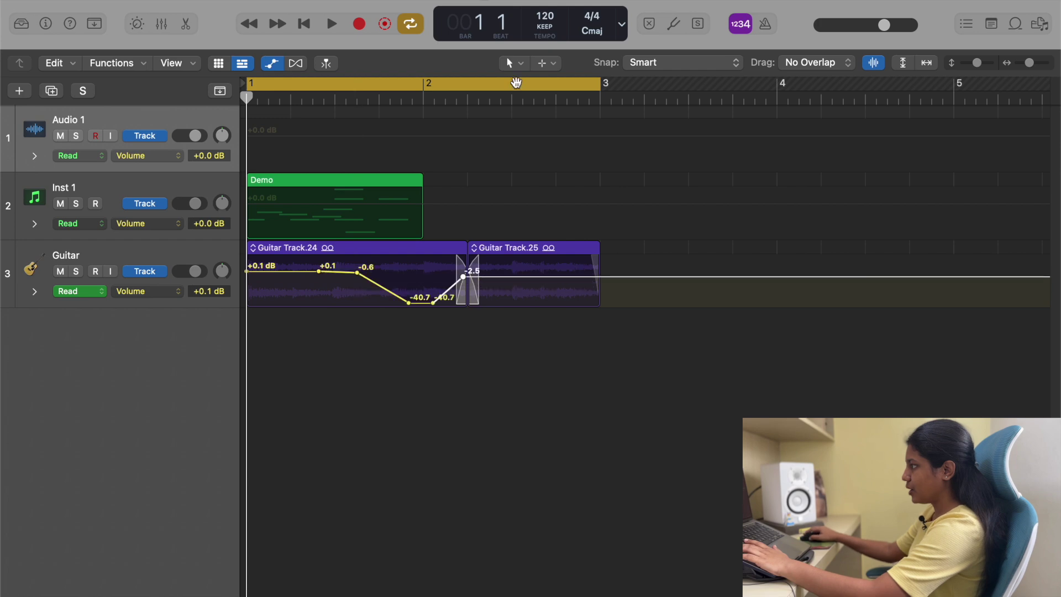
# - Select the Guitar automation points and raise them to +6.0 and -24.4
pyautogui.click(513, 63)
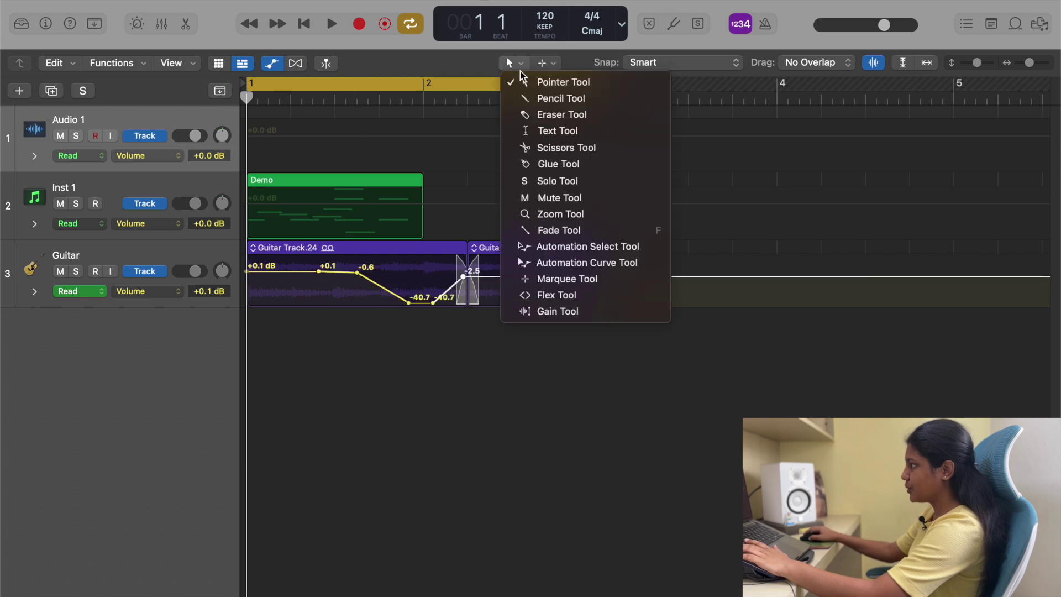
pyautogui.click(560, 247)
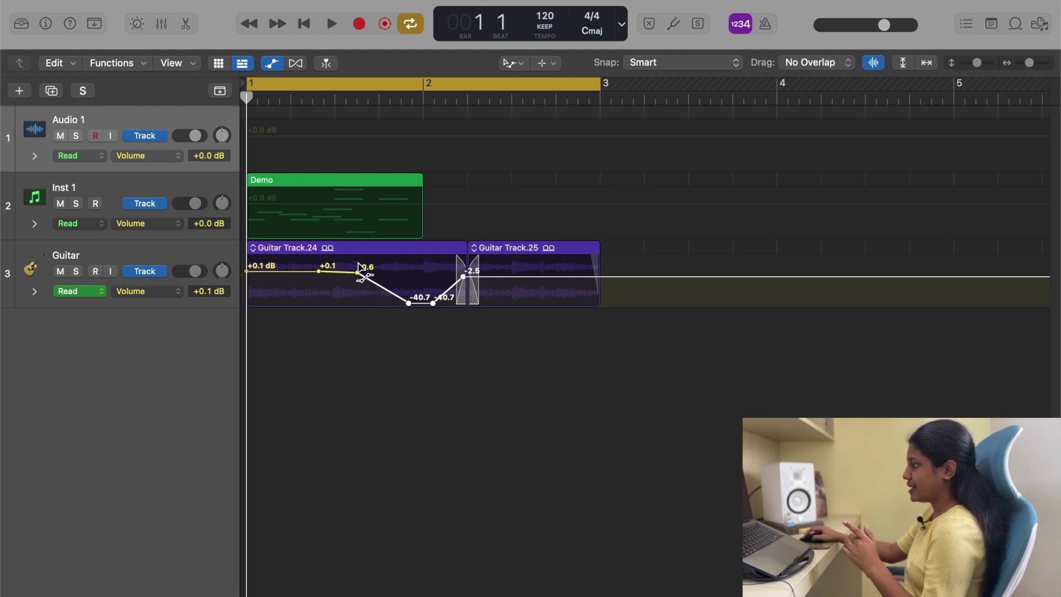
pyautogui.moveTo(358, 271); pyautogui.dragTo(528, 312)
pyautogui.moveTo(439, 303)
pyautogui.mouseDown()
pyautogui.moveTo(439, 312)
pyautogui.moveTo(439, 295)
pyautogui.mouseUp()
# - Drag the Guitar volume line from +6.0 down to -24.4 into a smooth curve
pyautogui.click(514, 62)
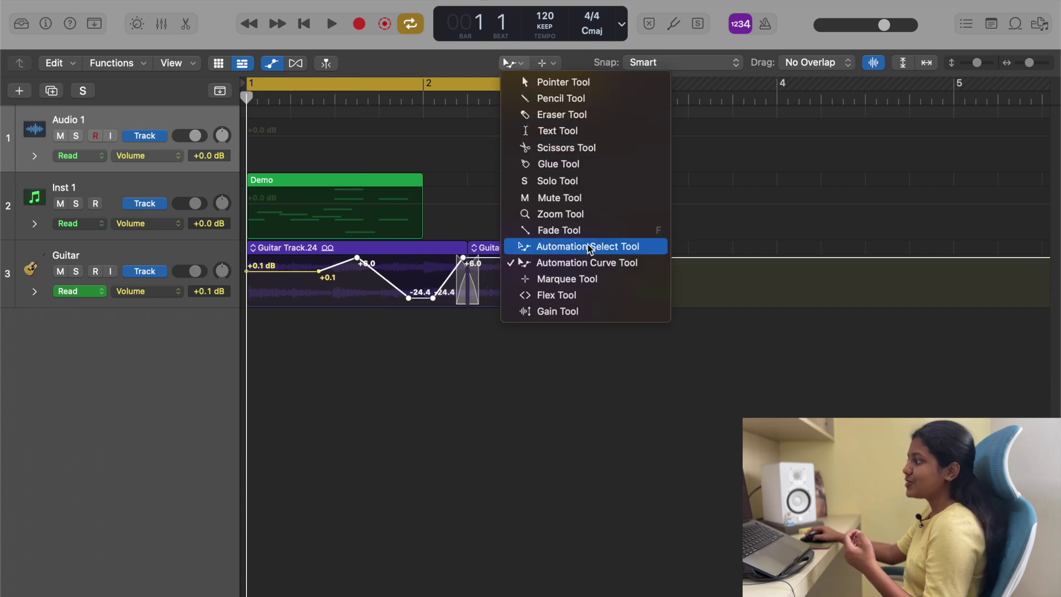
pyautogui.click(413, 350)
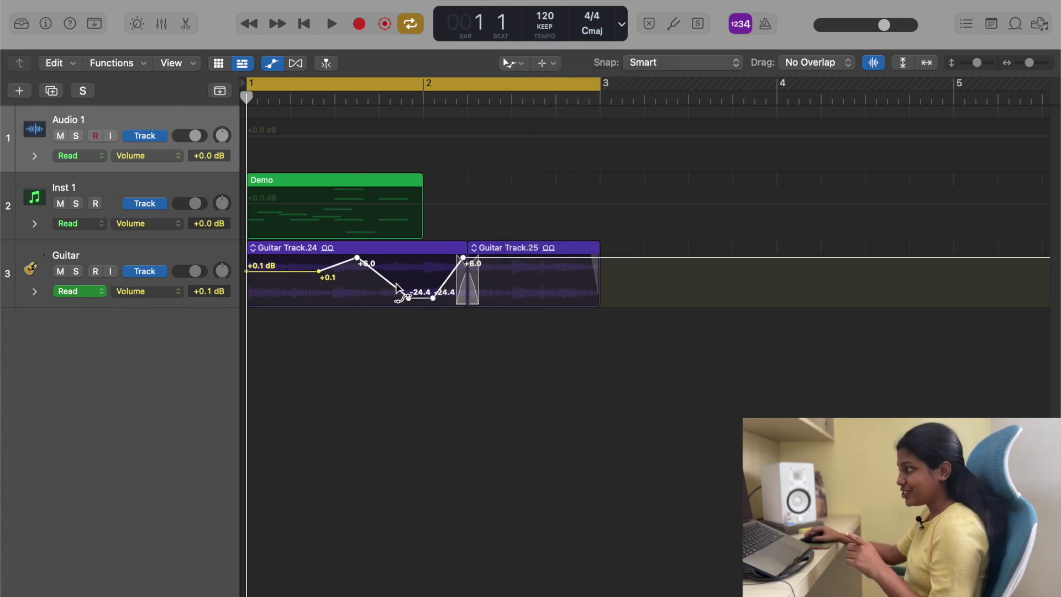
pyautogui.moveTo(386, 281)
pyautogui.mouseDown()
pyautogui.moveTo(409, 238)
pyautogui.moveTo(363, 303)
pyautogui.moveTo(381, 270)
pyautogui.moveTo(362, 301)
pyautogui.moveTo(382, 287)
pyautogui.mouseUp()
pyautogui.click(509, 62)
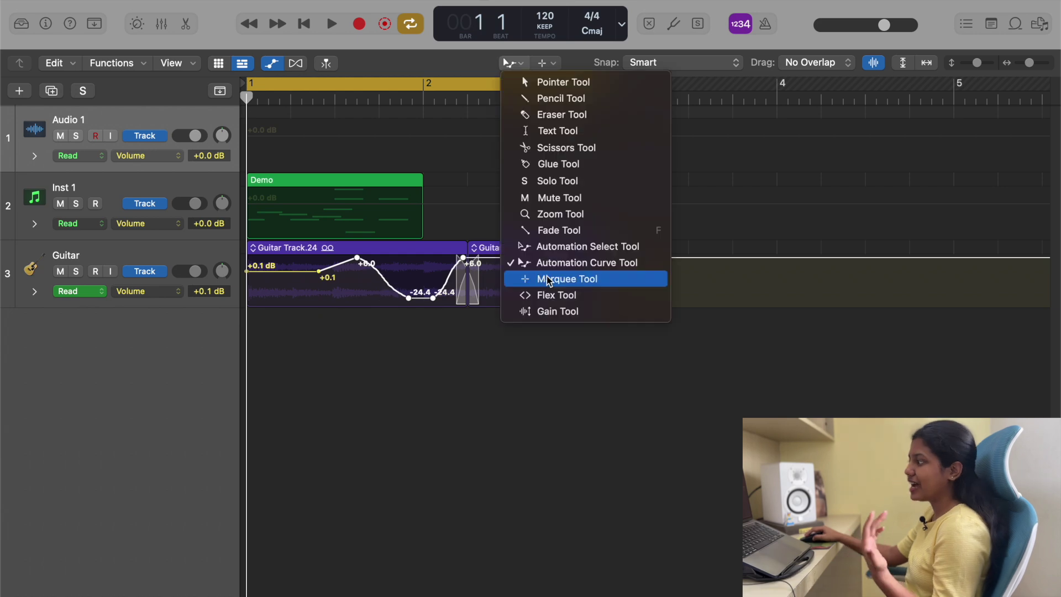
# - With the Marquee Tool and automation hidden, delete a range in Guitar Track.25, then undo it
pyautogui.click(549, 279)
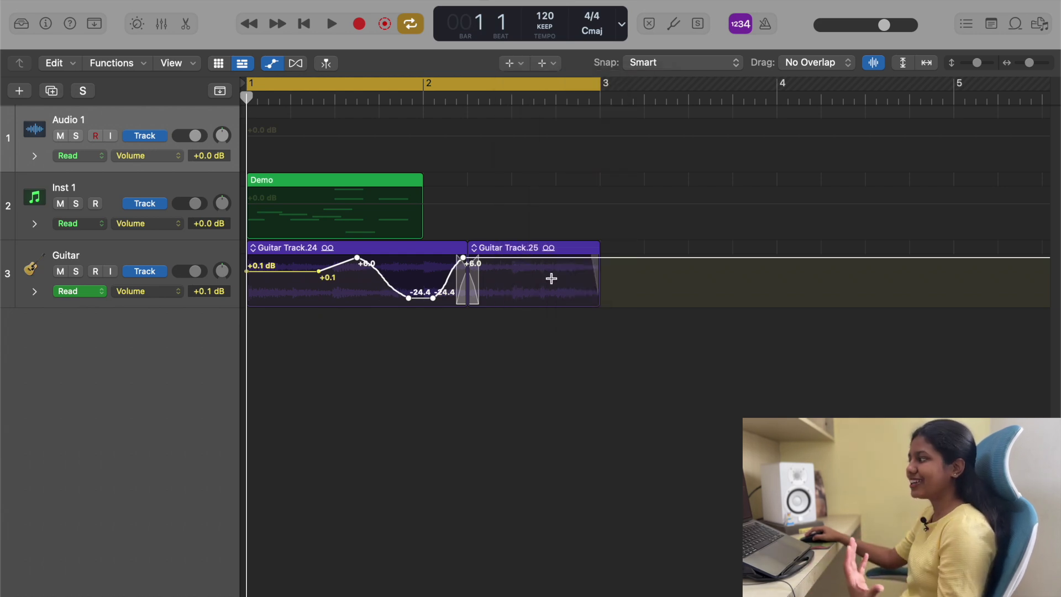
pyautogui.press('a')
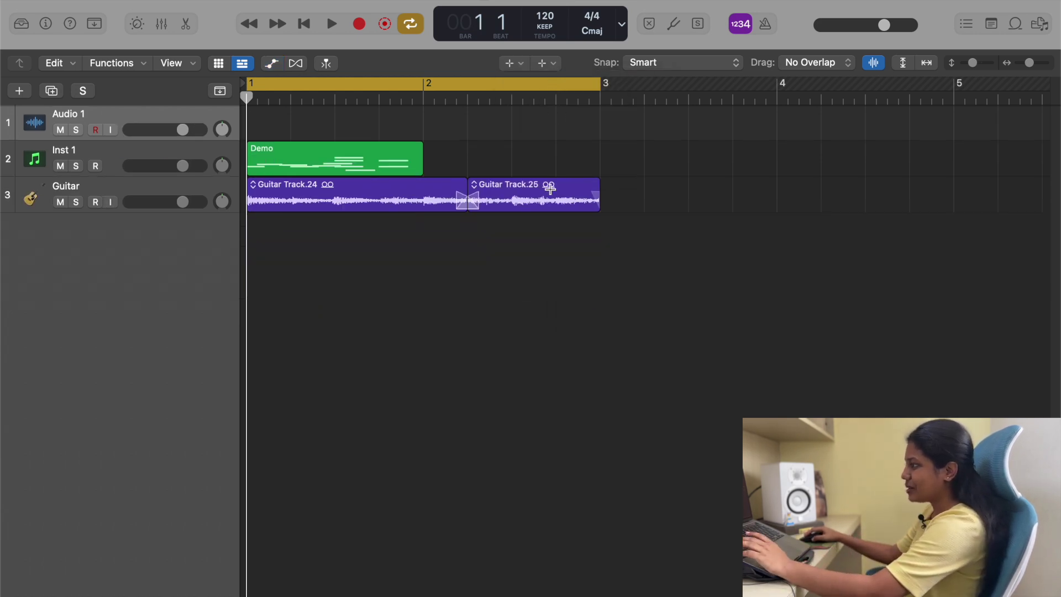
pyautogui.moveTo(501, 197); pyautogui.dragTo(566, 196)
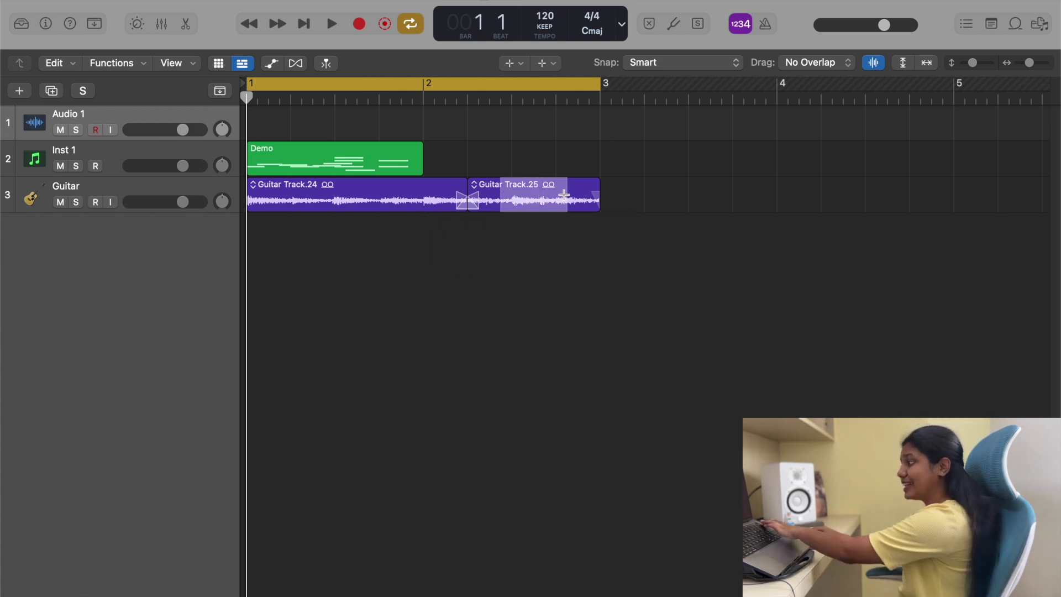
pyautogui.press('Delete')
pyautogui.press('super+z')
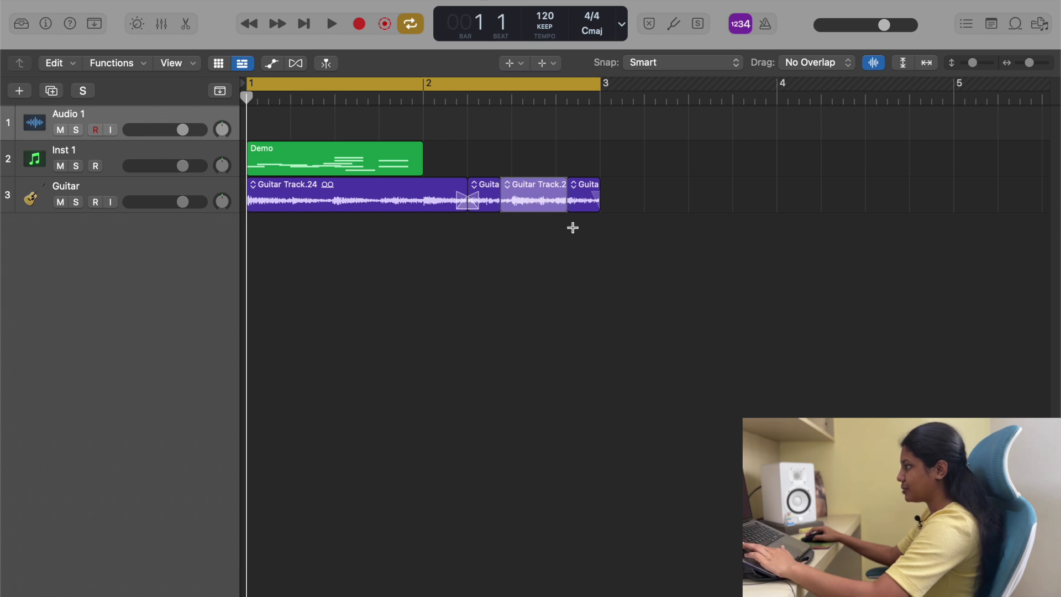
pyautogui.click(565, 252)
# - Split Guitar Track.24 at two points into three regions, deselect, and switch to the Flex Tool
pyautogui.click(335, 197)
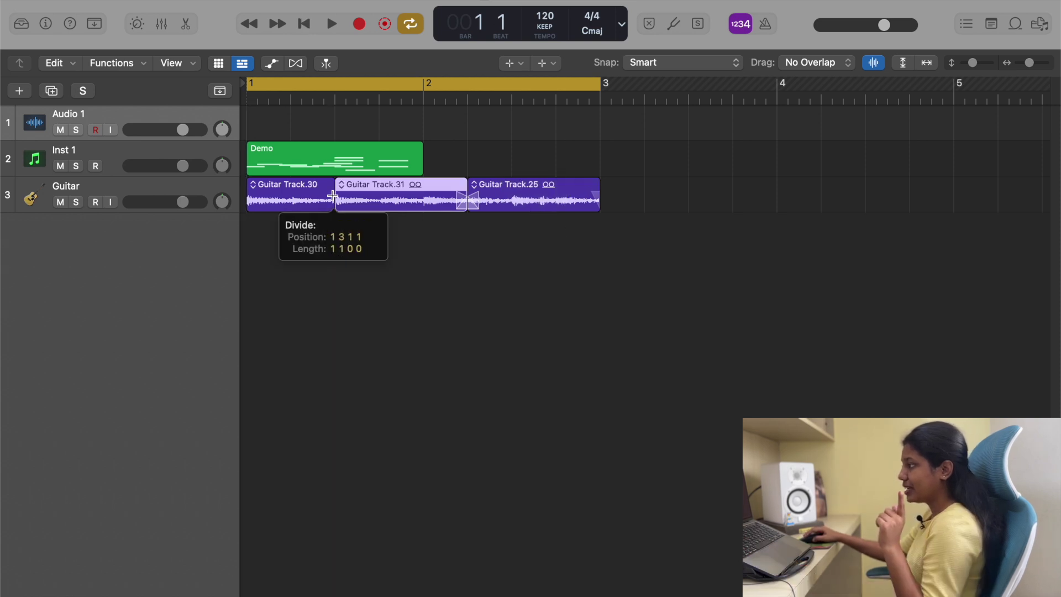
pyautogui.click(379, 197)
pyautogui.click(528, 221)
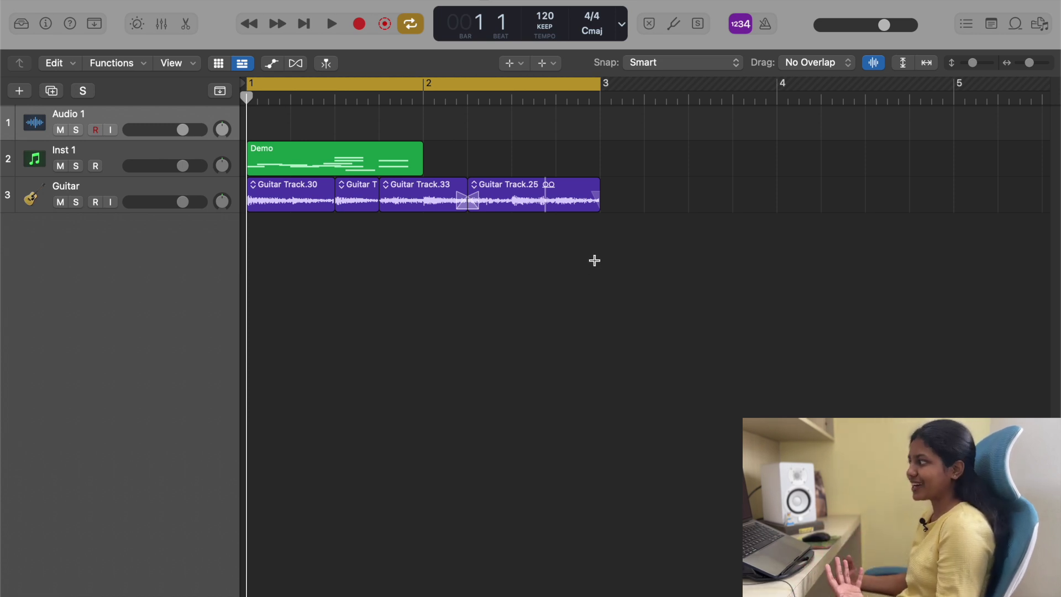
pyautogui.click(510, 63)
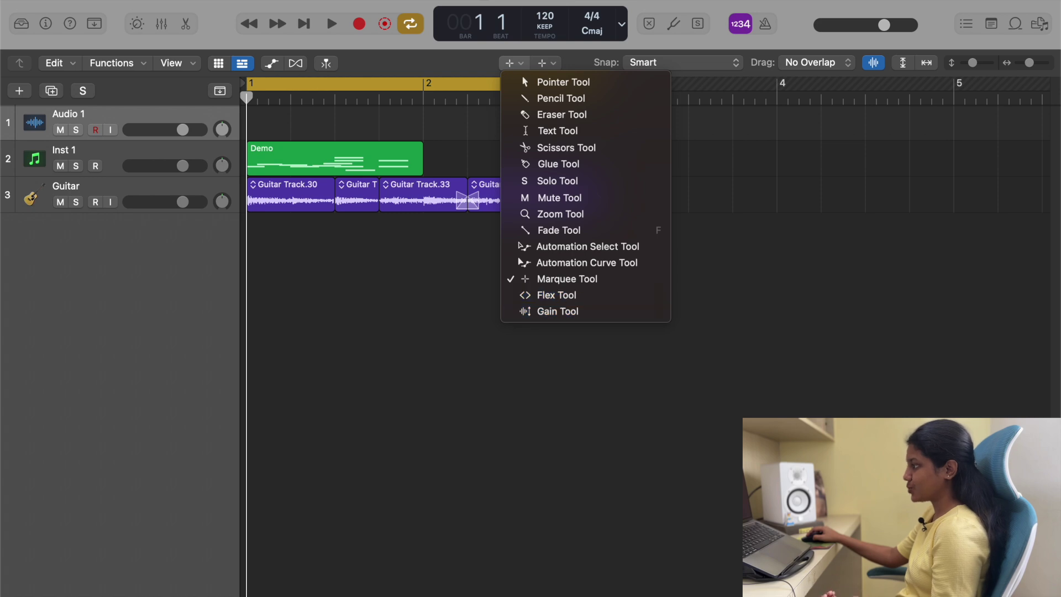
pyautogui.click(547, 294)
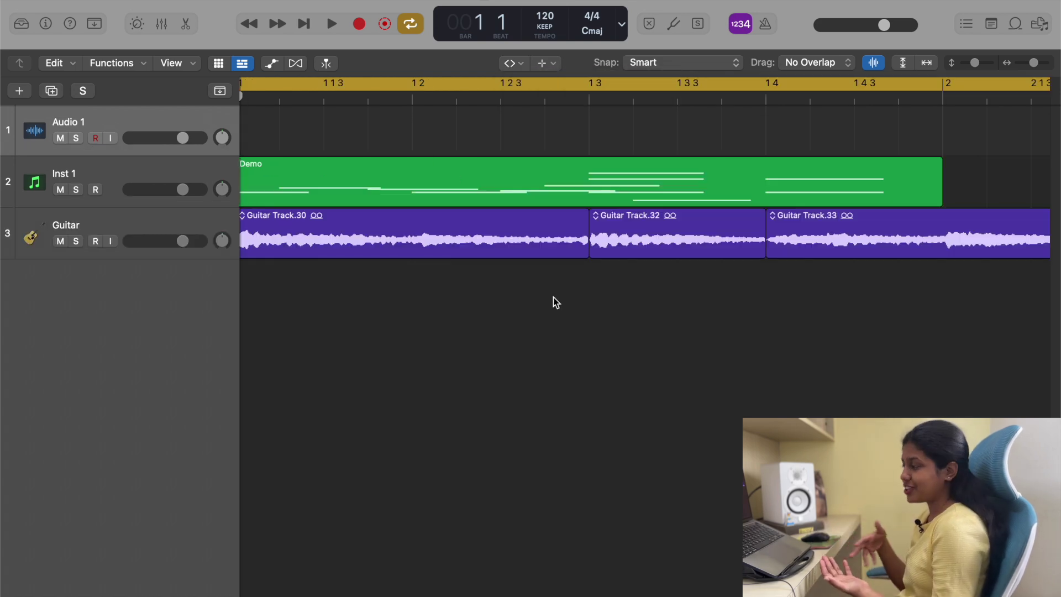
# - Play the arrangement from the start, then scrub through Guitar Track.30 with the Flex Tool
pyautogui.hscroll(-2, 548, 295)
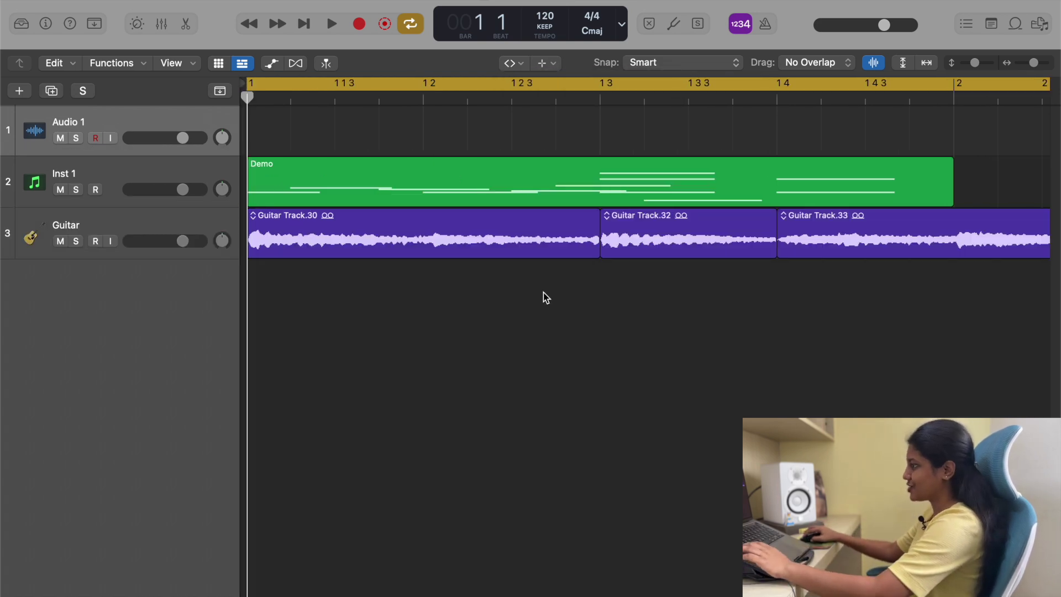
pyautogui.click(425, 248)
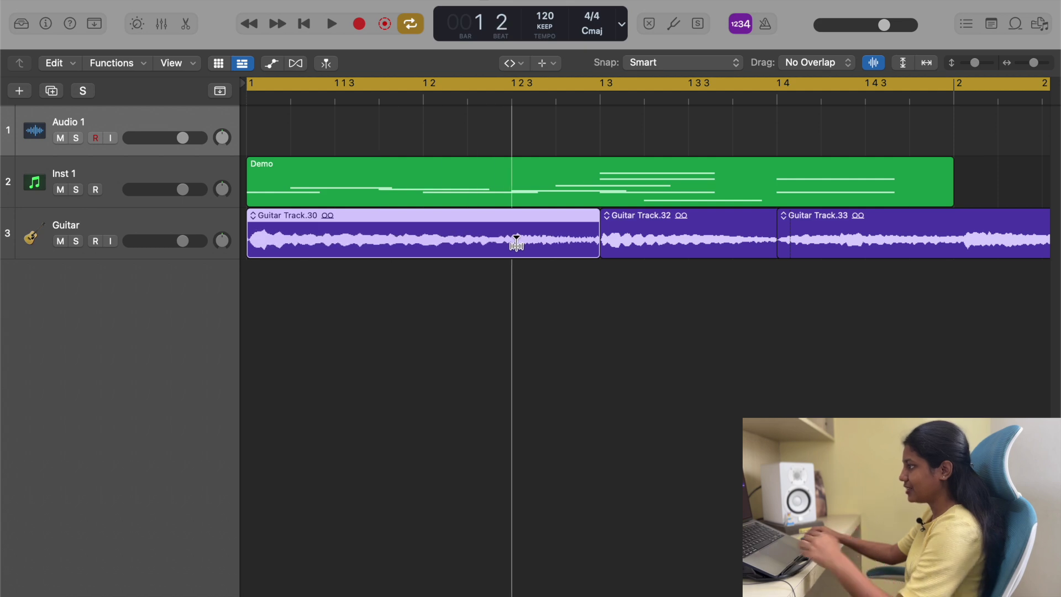
pyautogui.press('Return')
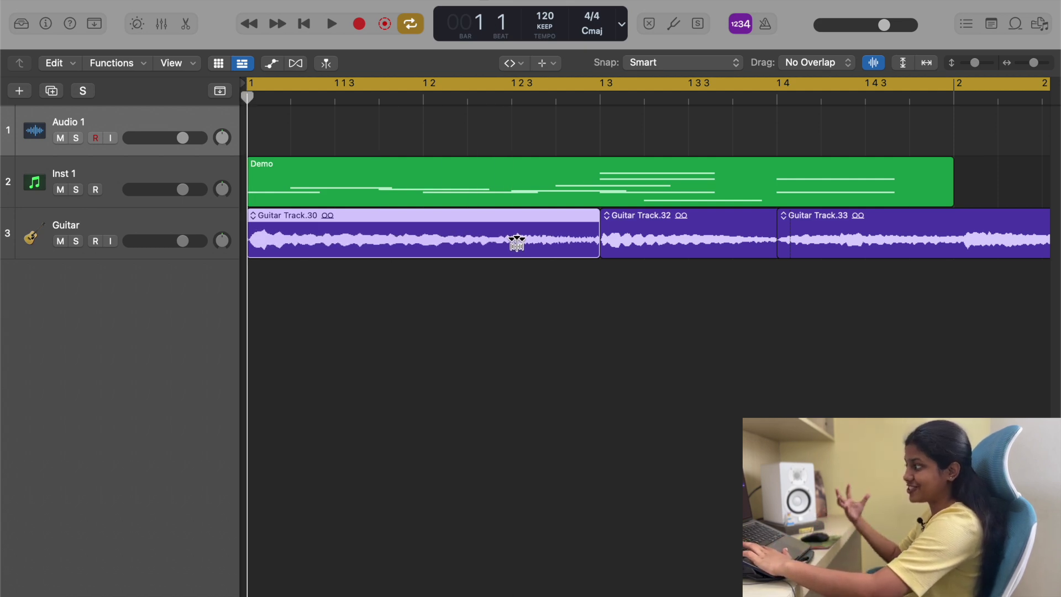
pyautogui.press('space')
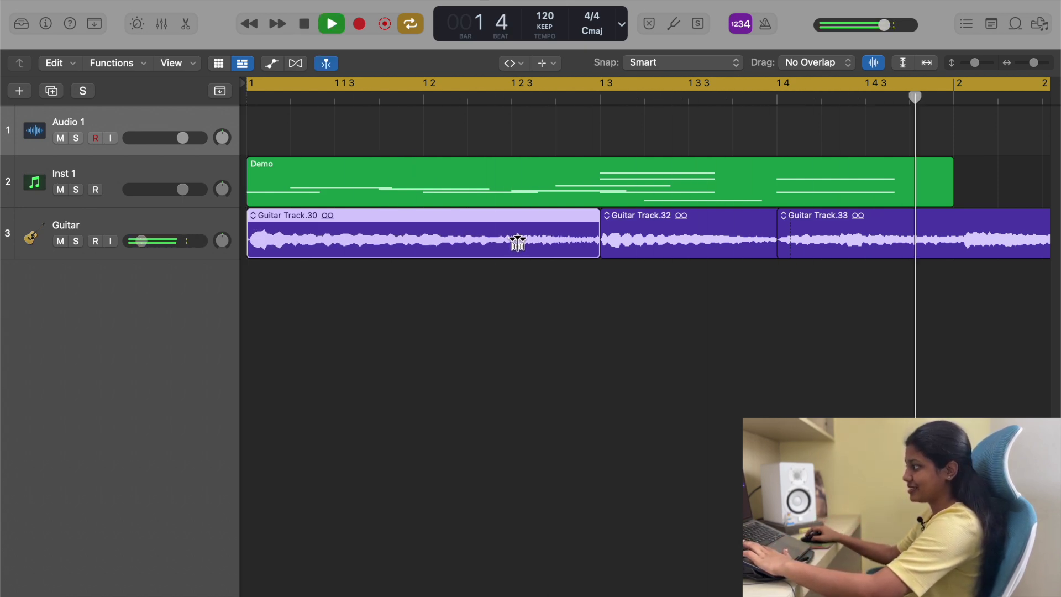
pyautogui.press('space')
pyautogui.moveTo(436, 241)
pyautogui.mouseDown()
pyautogui.moveTo(327, 240)
pyautogui.moveTo(527, 239)
pyautogui.moveTo(401, 239)
pyautogui.moveTo(422, 235)
pyautogui.mouseUp()
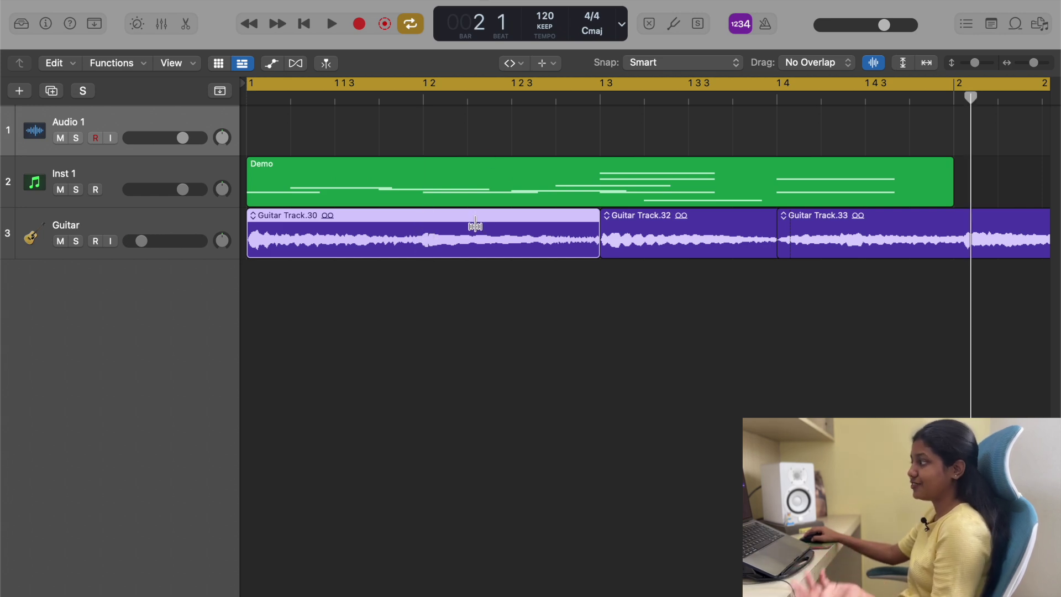
pyautogui.click(510, 62)
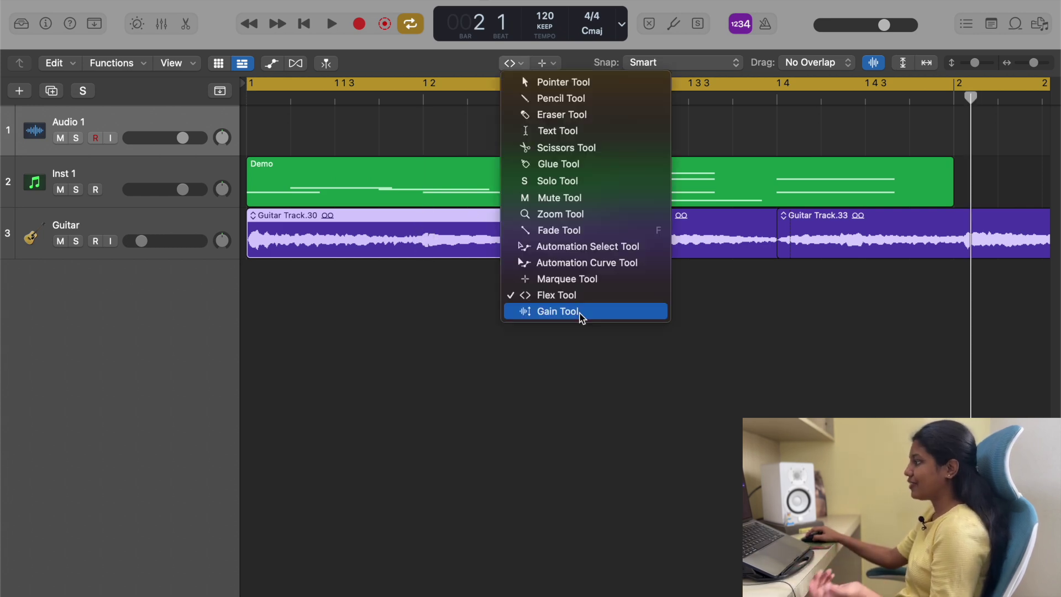
# - With the Gain Tool, drag Guitar Track.32's gain to -3.2 dB
pyautogui.click(609, 313)
pyautogui.moveTo(682, 254)
pyautogui.mouseDown()
pyautogui.moveTo(686, 134)
pyautogui.moveTo(678, 322)
pyautogui.moveTo(702, 165)
pyautogui.moveTo(687, 288)
pyautogui.moveTo(687, 258)
pyautogui.mouseUp()
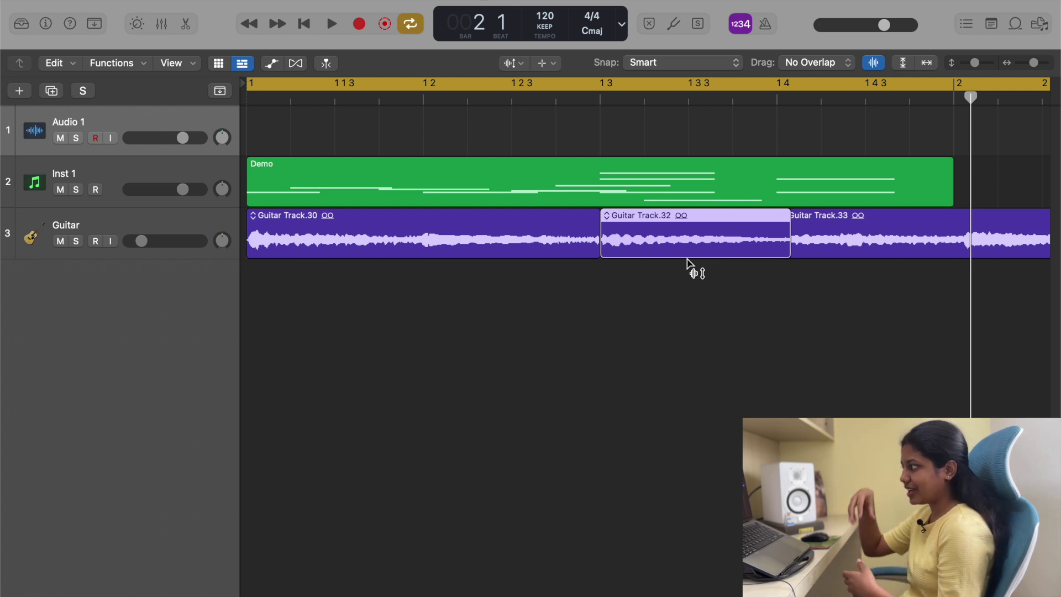
pyautogui.click(521, 64)
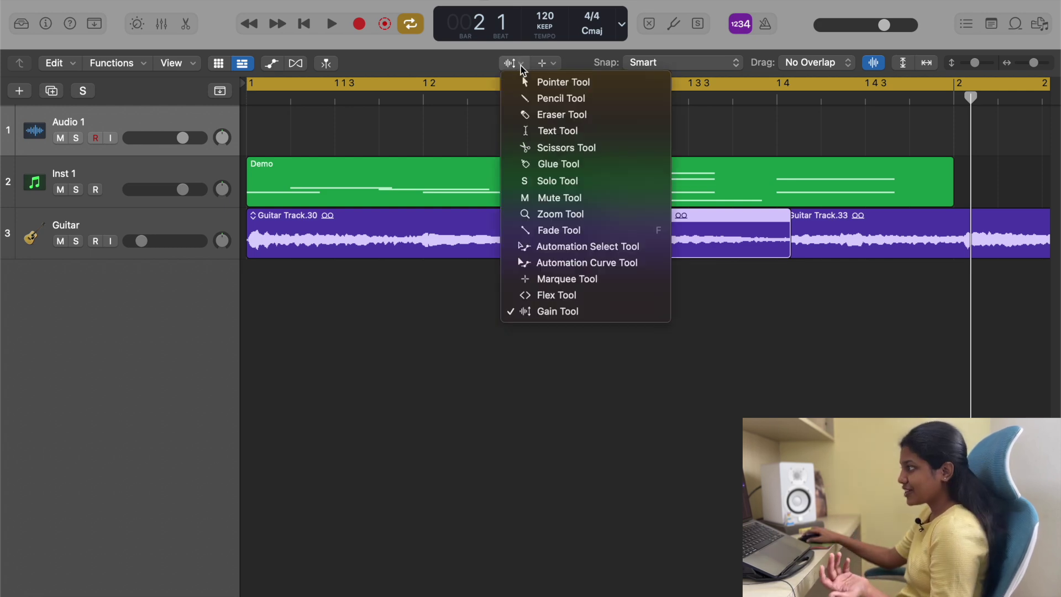
# - Set the left-click tool to Pointer and the Command-click tool to Marquee
pyautogui.click(530, 77)
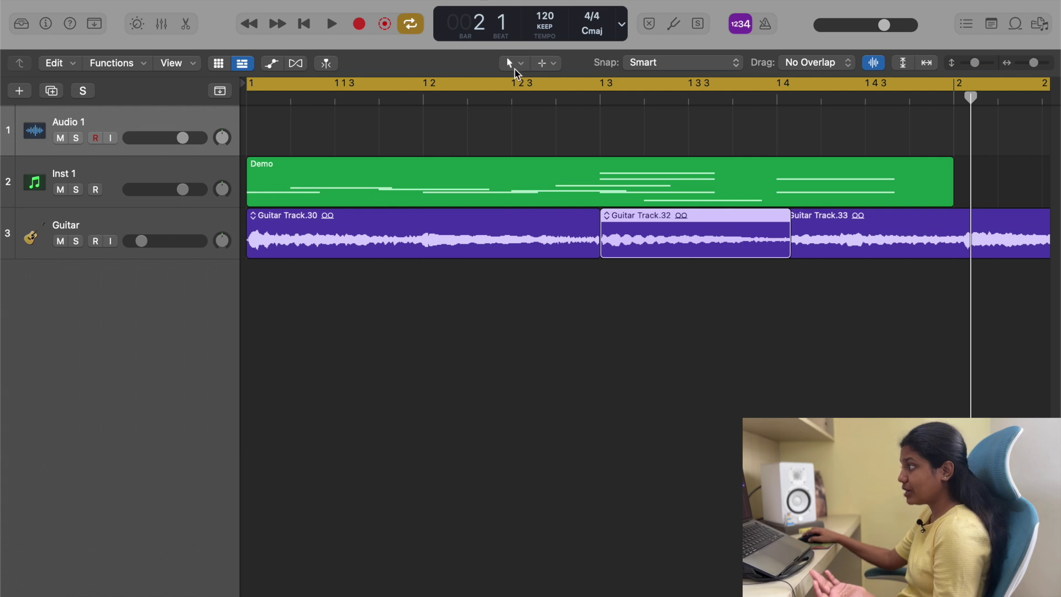
pyautogui.click(555, 64)
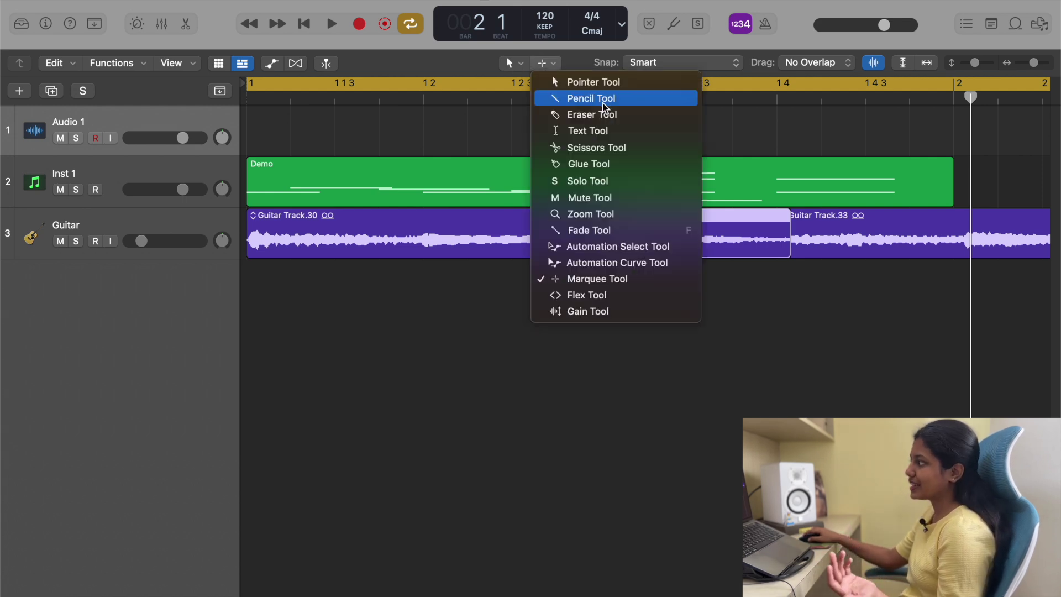
pyautogui.click(587, 278)
# - Marquee-split Guitar Track.30 at several points, producing regions including Guitar Track.38, .39 and .37
pyautogui.moveTo(363, 243); pyautogui.dragTo(482, 244)
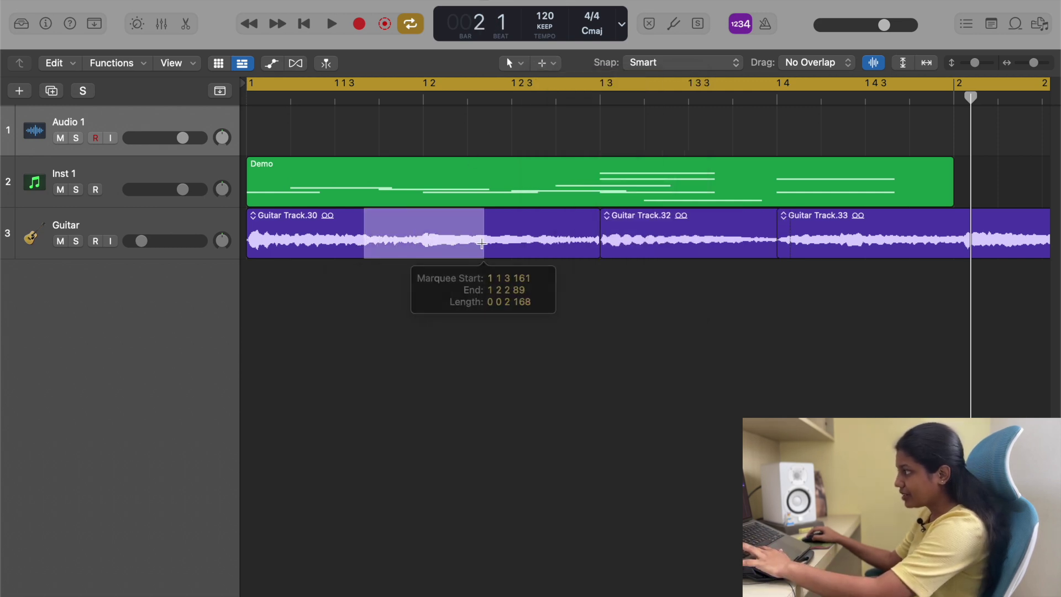
pyautogui.click(443, 243)
pyautogui.click(490, 243)
pyautogui.click(403, 243)
pyautogui.click(345, 231)
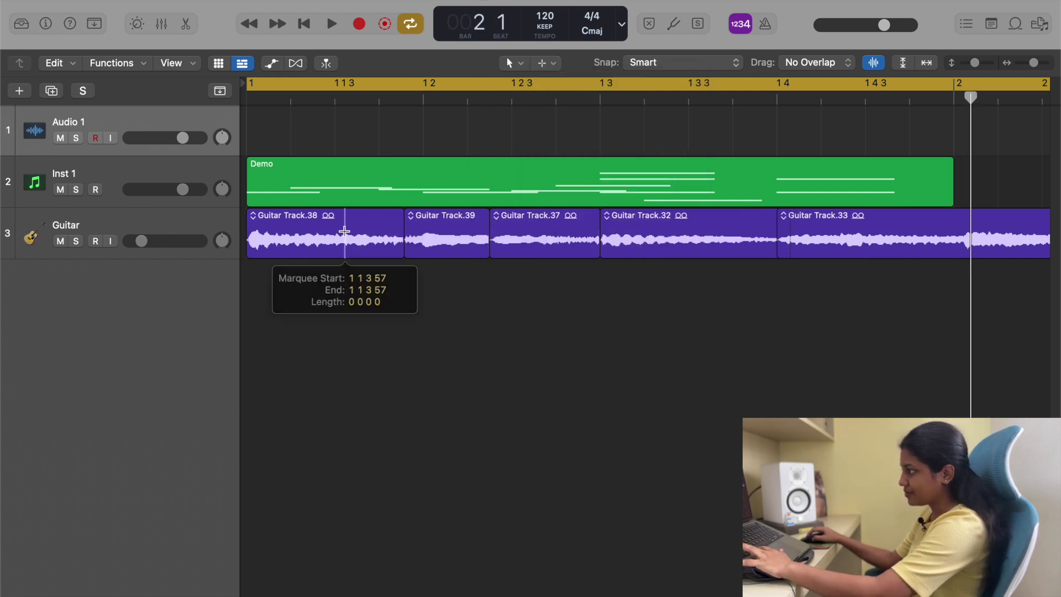
pyautogui.click(345, 231)
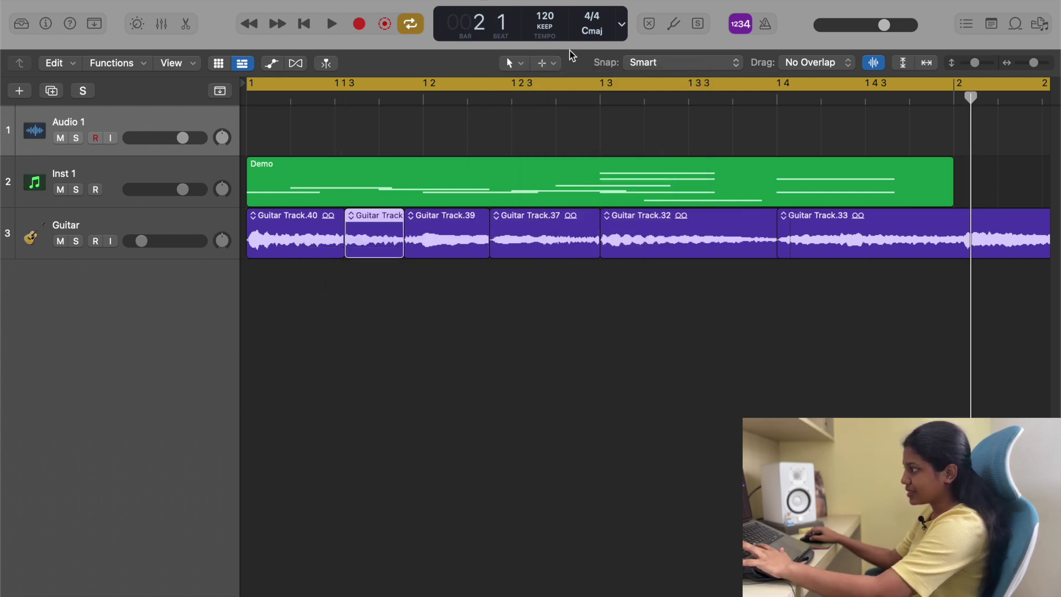
pyautogui.click(545, 65)
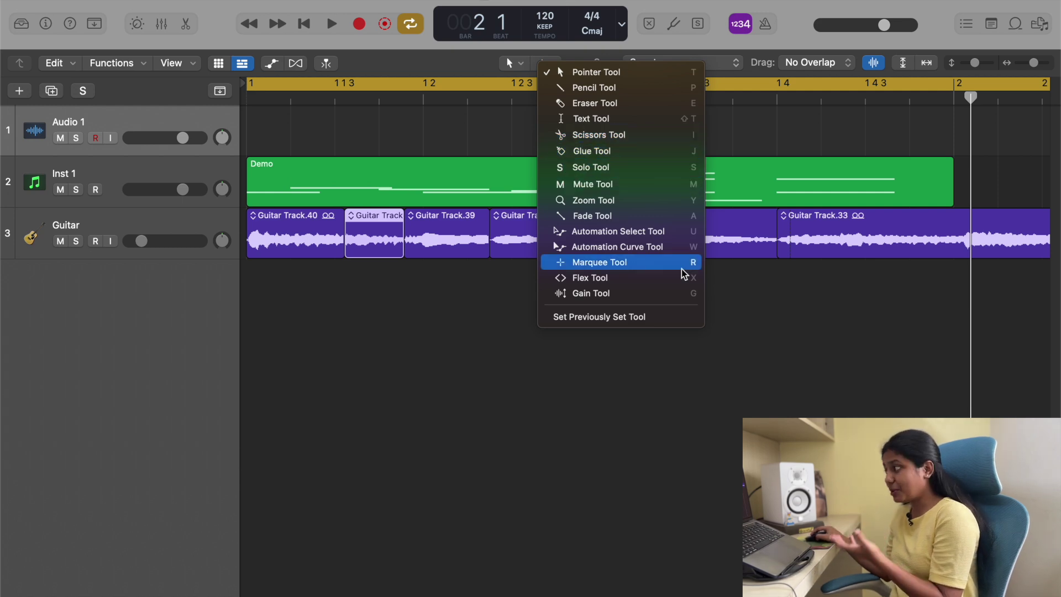
pyautogui.click(504, 269)
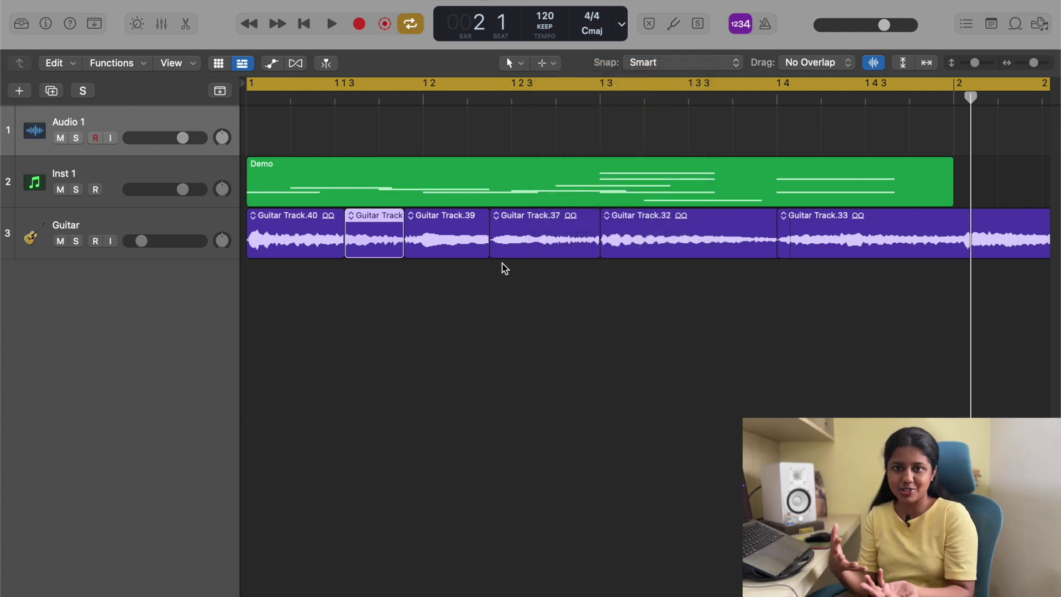